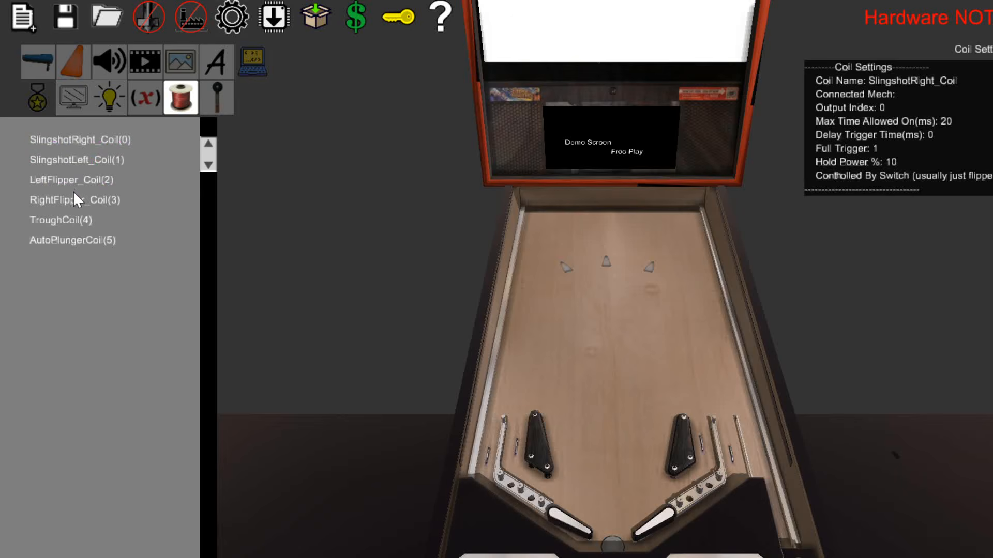
Examine the left flipper's coil settings, the machine's switch list and the wiring on the underside of the playfield.
left_click(551, 519)
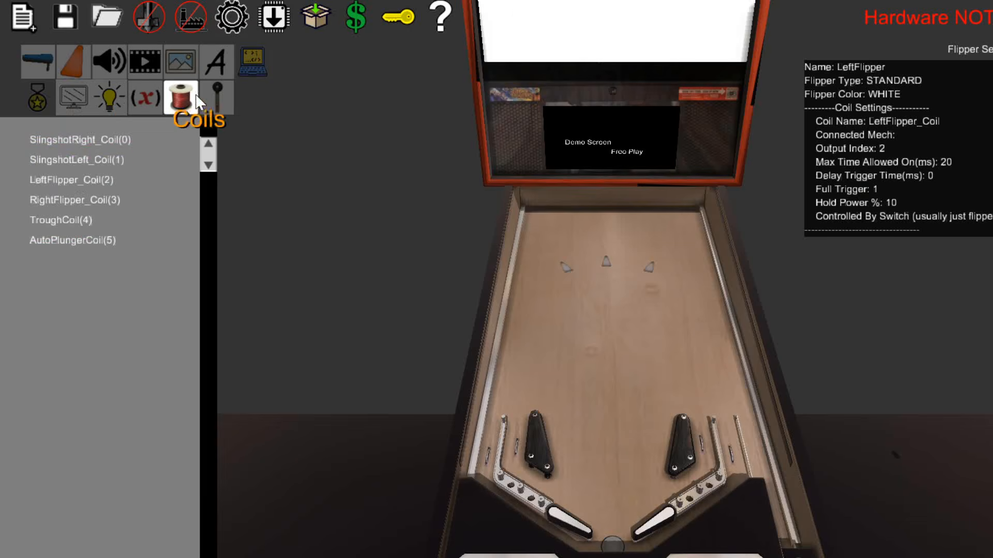
left_click(218, 97)
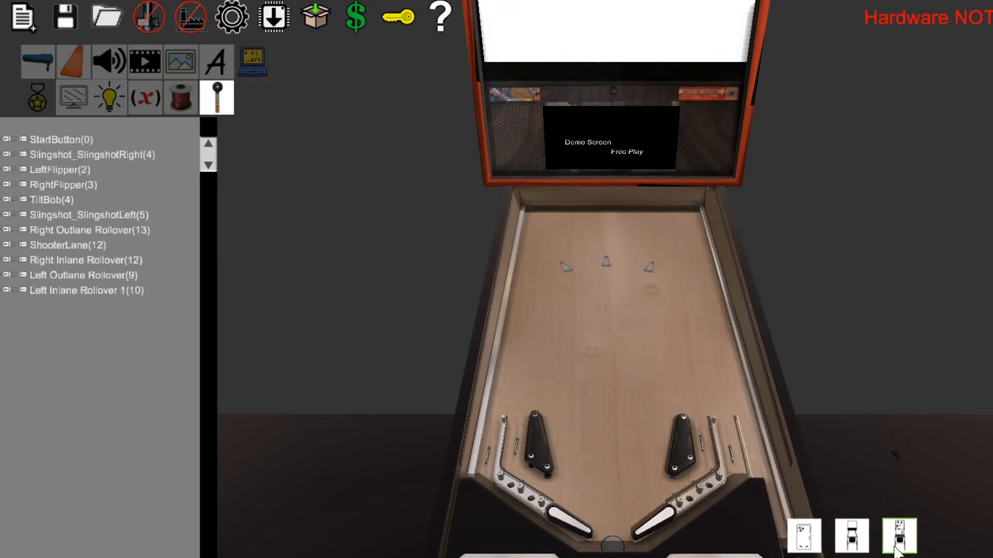
left_click(898, 536)
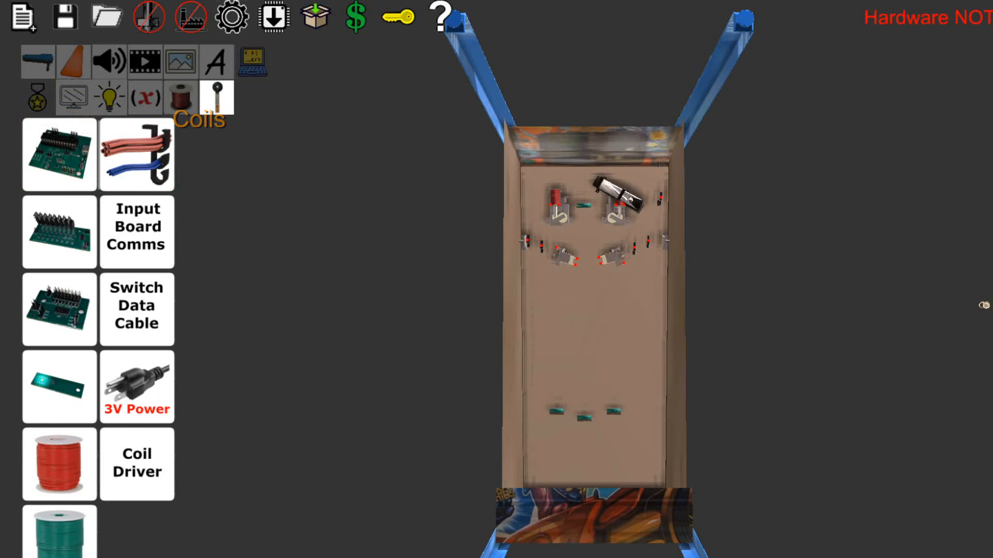
mouse_move(802, 539)
left_click(849, 540)
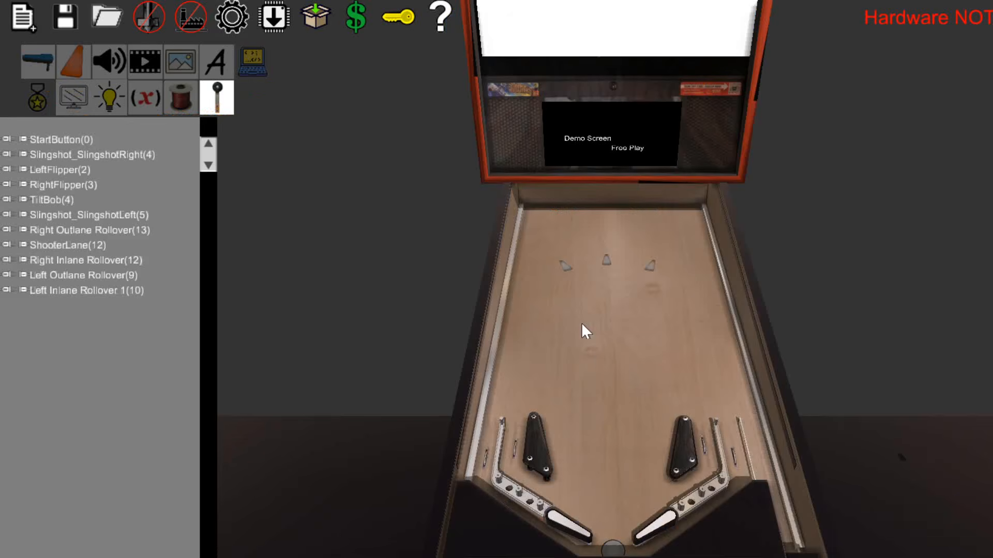
Add cabinet lights to each side of the machine through the global settings and inspect them along the cabinet sides.
left_click(236, 14)
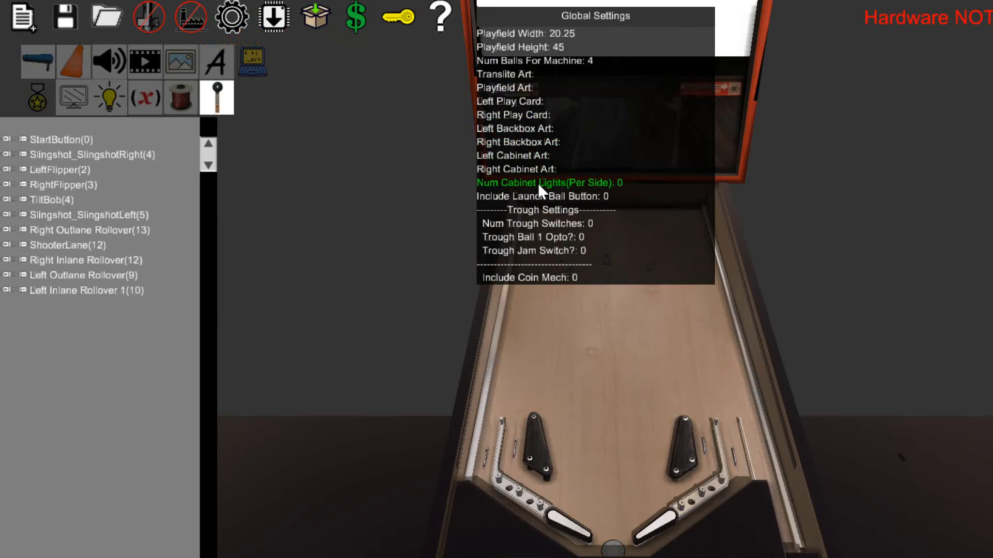
left_click(628, 178)
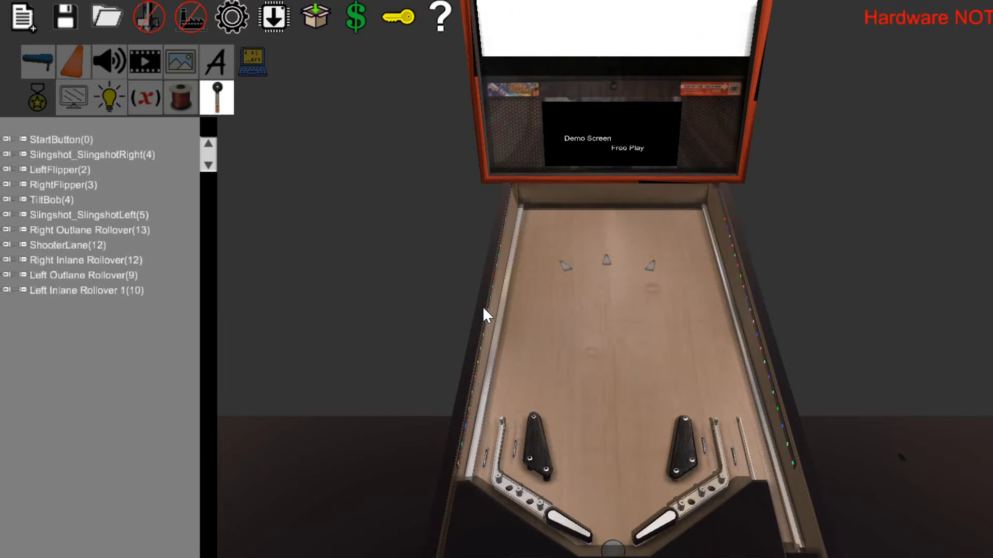
scroll(594, 334, "up", 3)
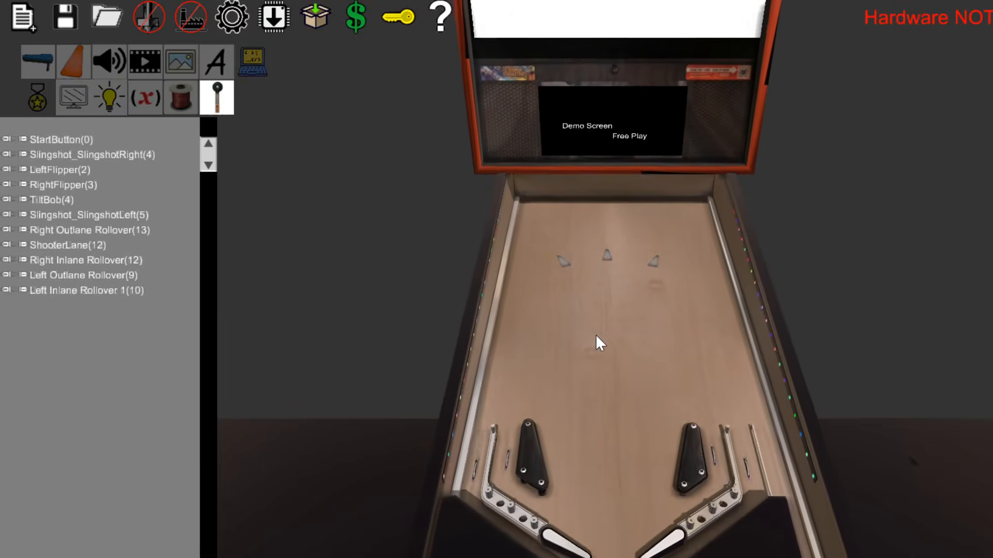
key("w")
right_click_drag(595, 336, 596, 336)
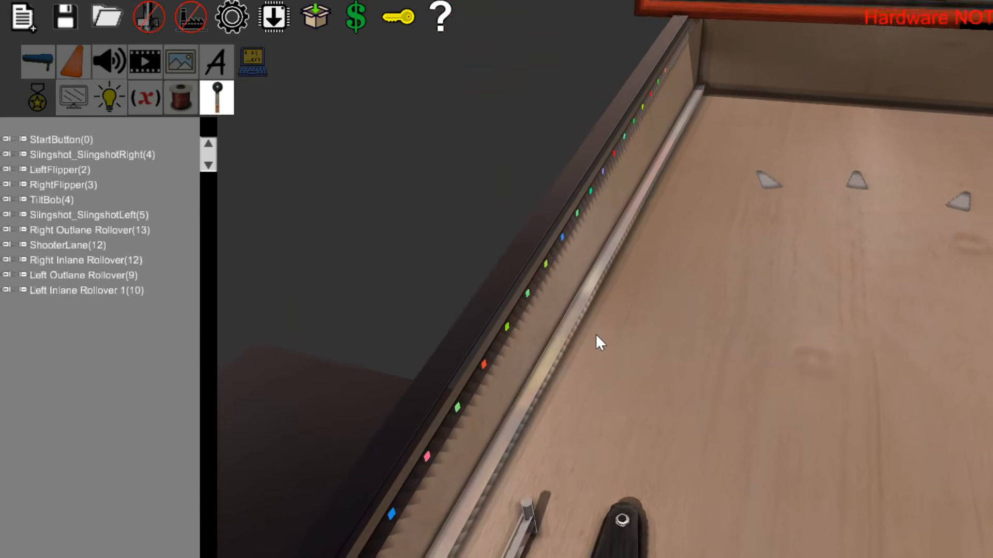
key("s")
scroll(596, 336, "down", 1)
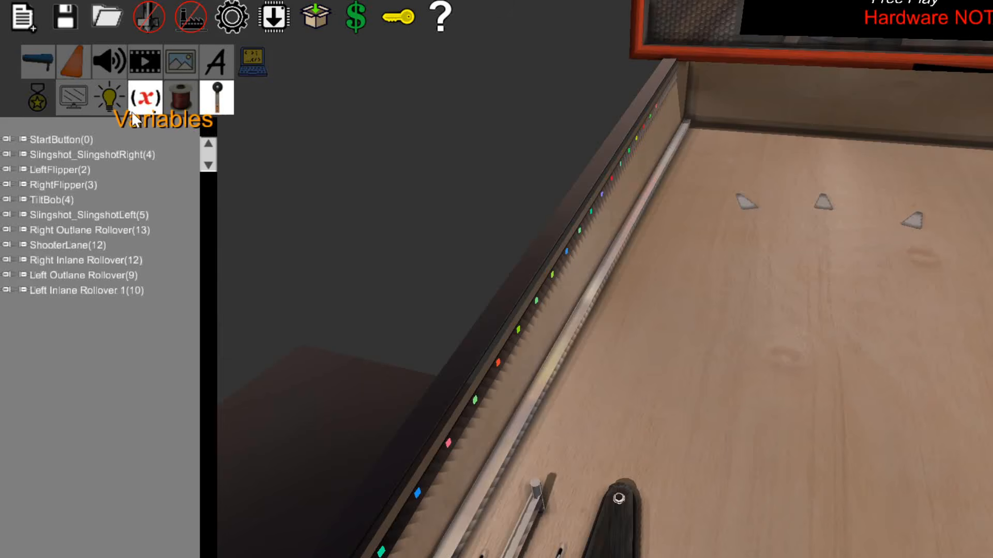
Create a new light show and add a key frame that targets the CABINET lights.
left_click(109, 97)
left_click(88, 140)
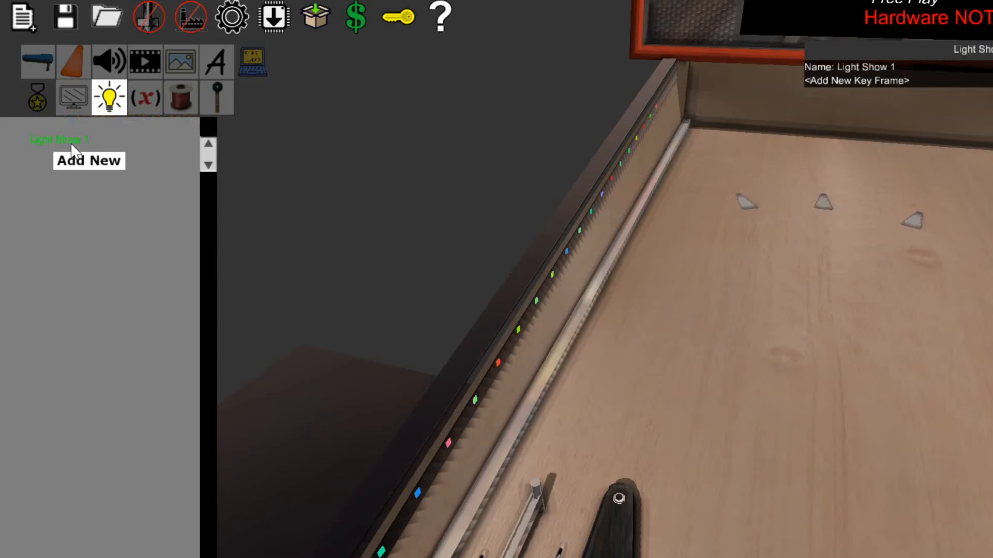
left_click(838, 80)
left_click(892, 95)
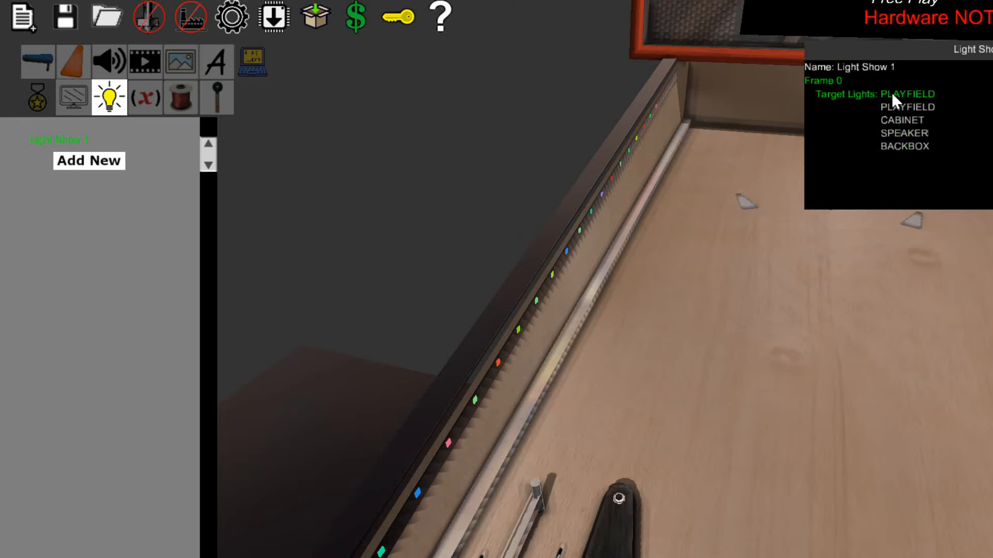
left_click(905, 119)
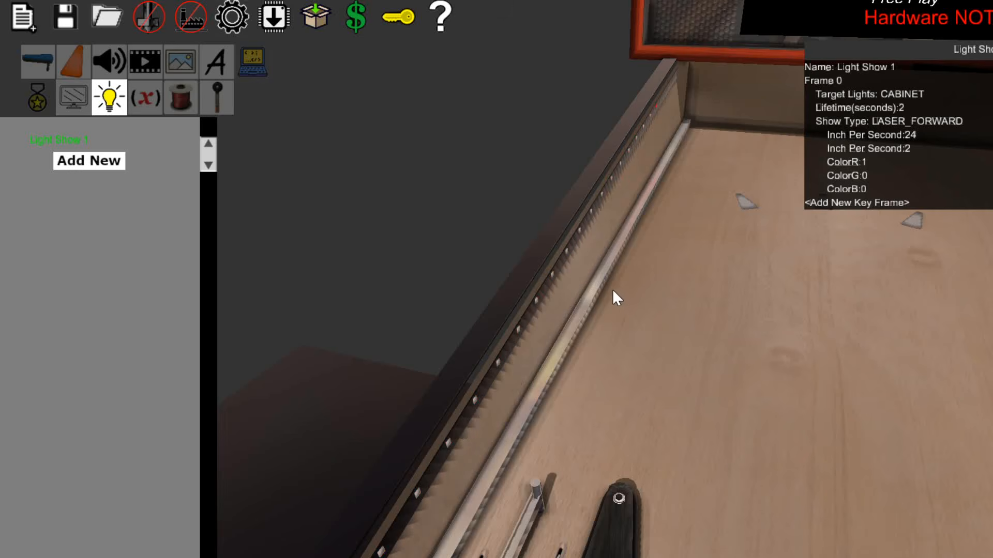
Set the second Inch Per Second value of the light show's Frame 0 to 15.
right_click_drag(612, 290, 594, 333)
scroll(595, 334, "up", 2)
scroll(604, 326, "up", 1)
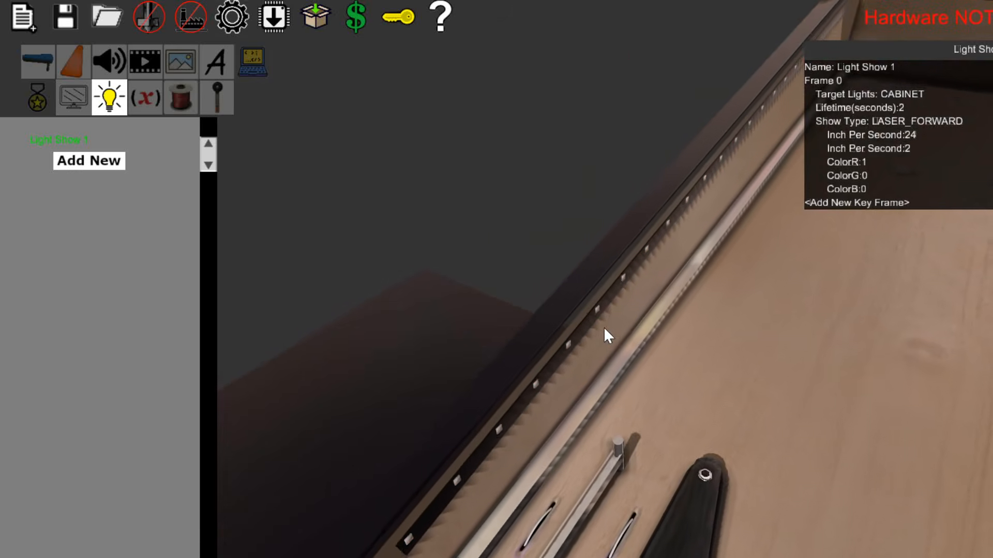
scroll(604, 326, "up", 1)
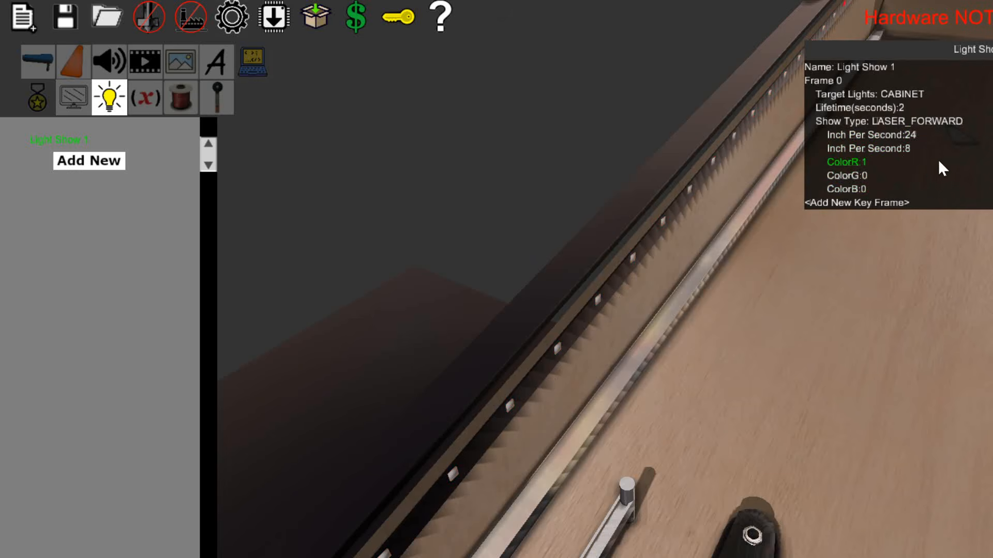
left_click(909, 151)
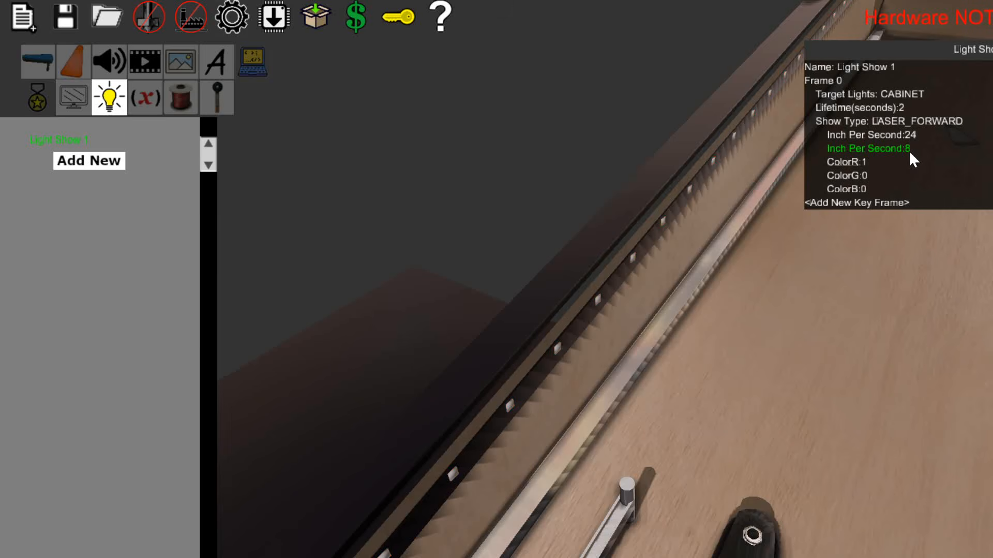
type("15")
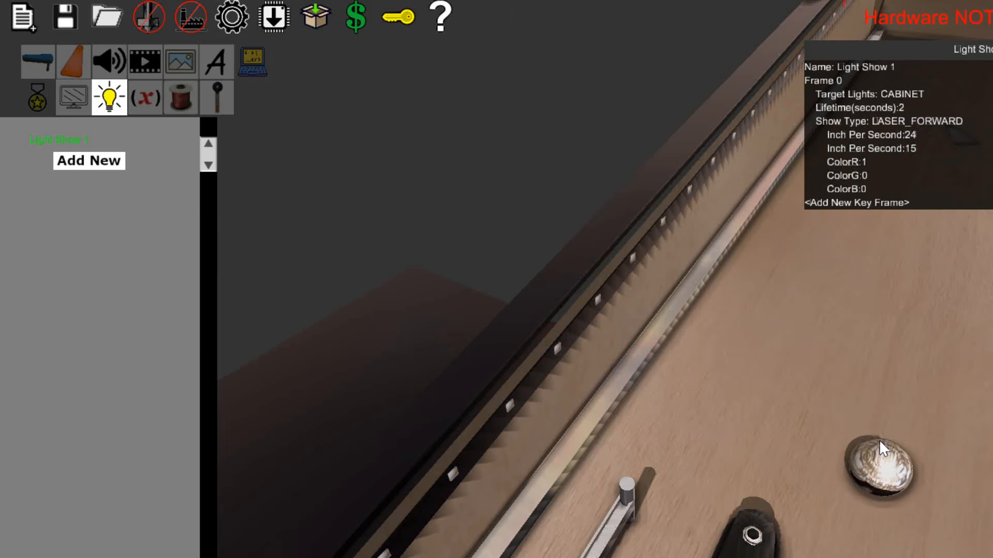
scroll(878, 440, "down", 2)
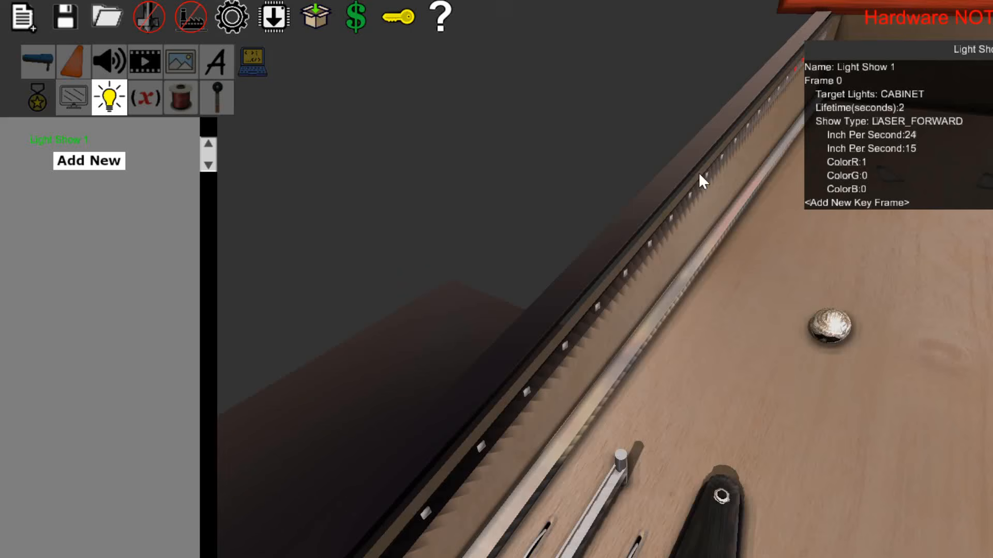
middle_click_drag(785, 269, 598, 335)
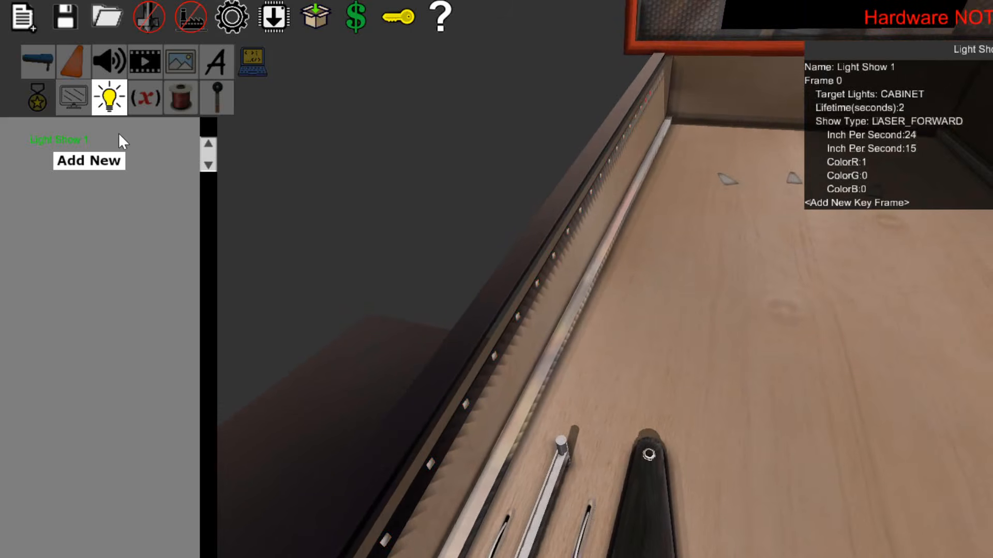
Show the screen layouts instead of the light show and inspect the cabinet lights on both sides of the playfield.
left_click(74, 97)
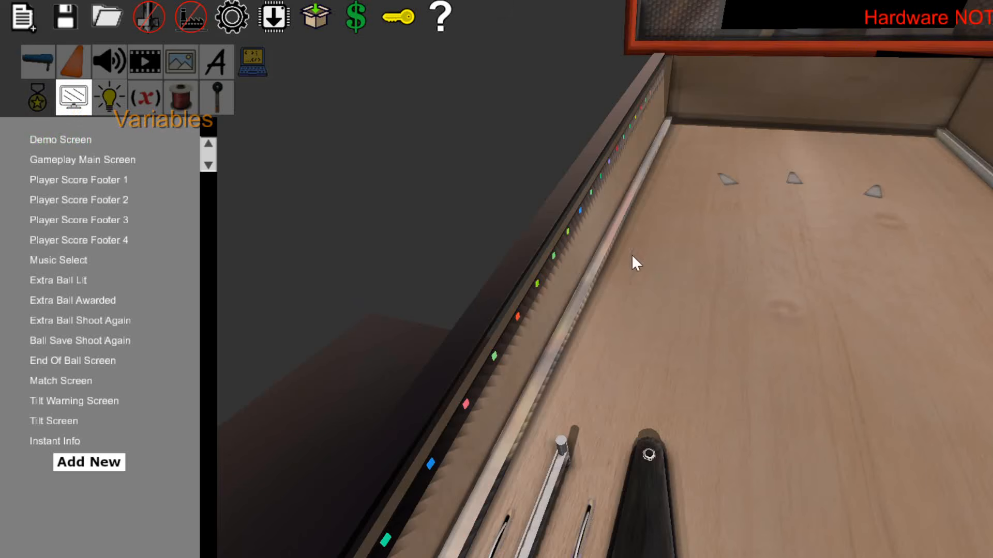
middle_click_drag(755, 375, 596, 334)
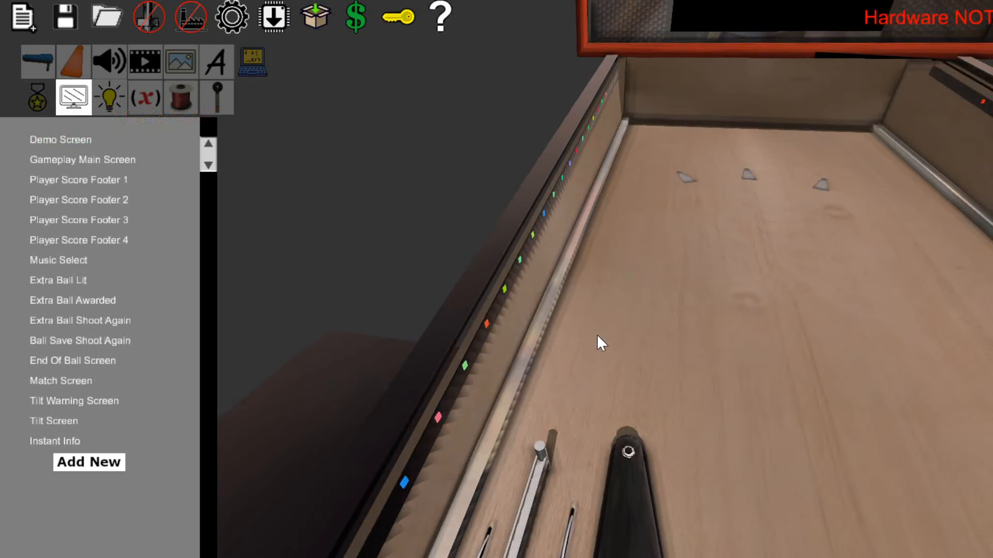
key("s")
key("d")
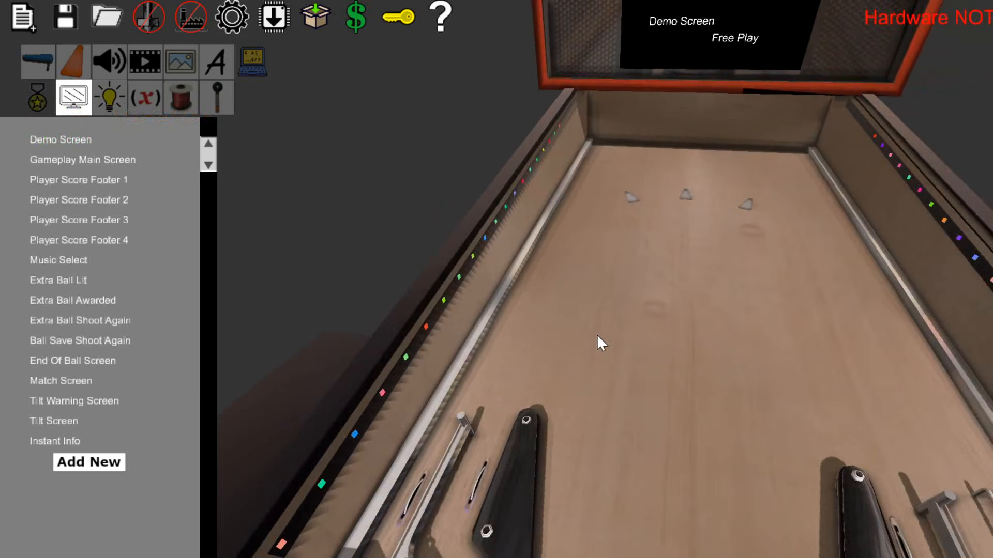
key("s")
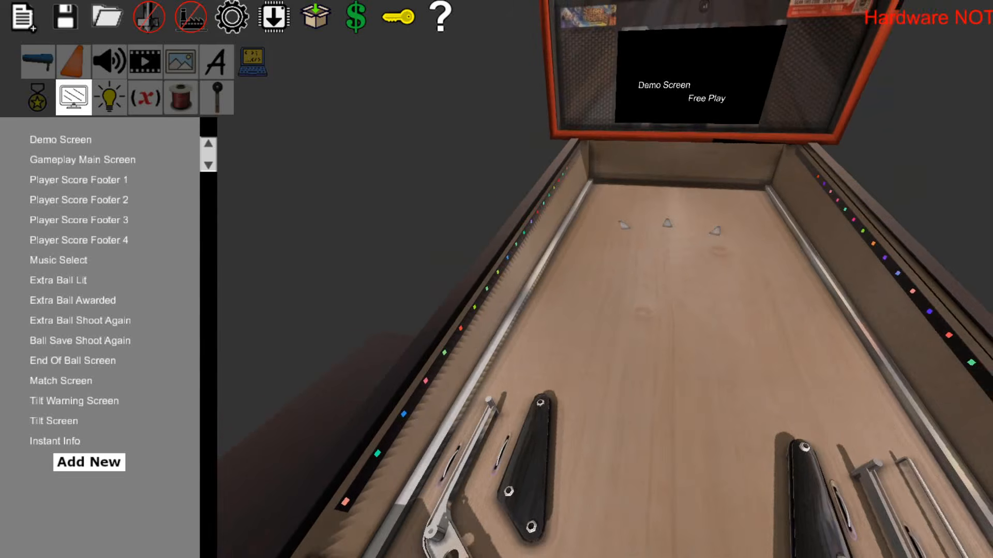
left_click(854, 536)
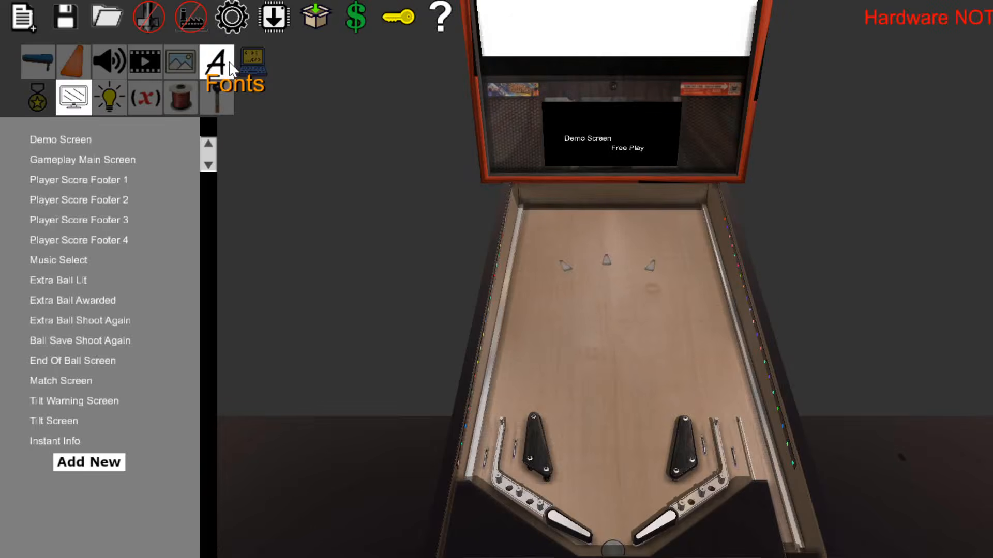
Create a new code sequence and set its Is A Mode option to 1.
left_click(253, 61)
left_click(88, 141)
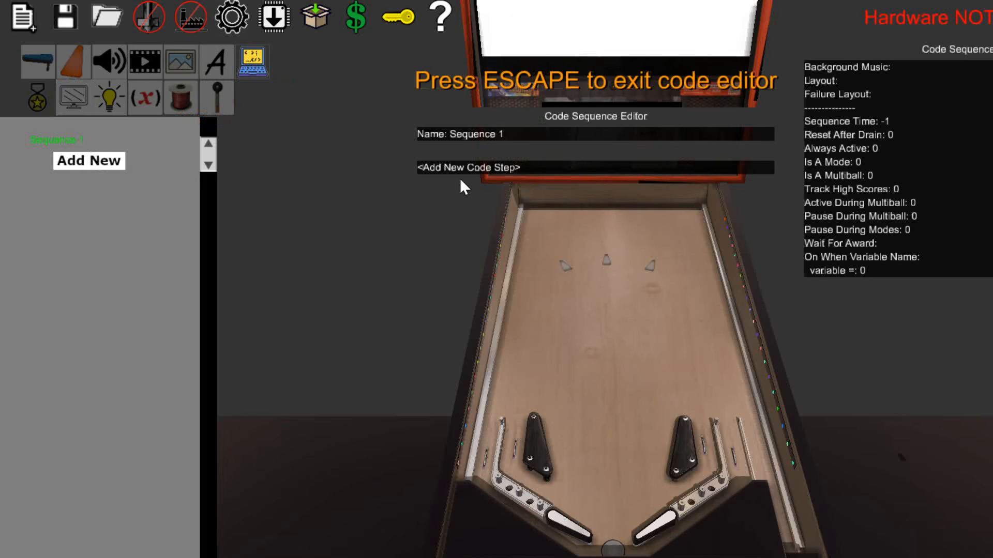
left_click(858, 163)
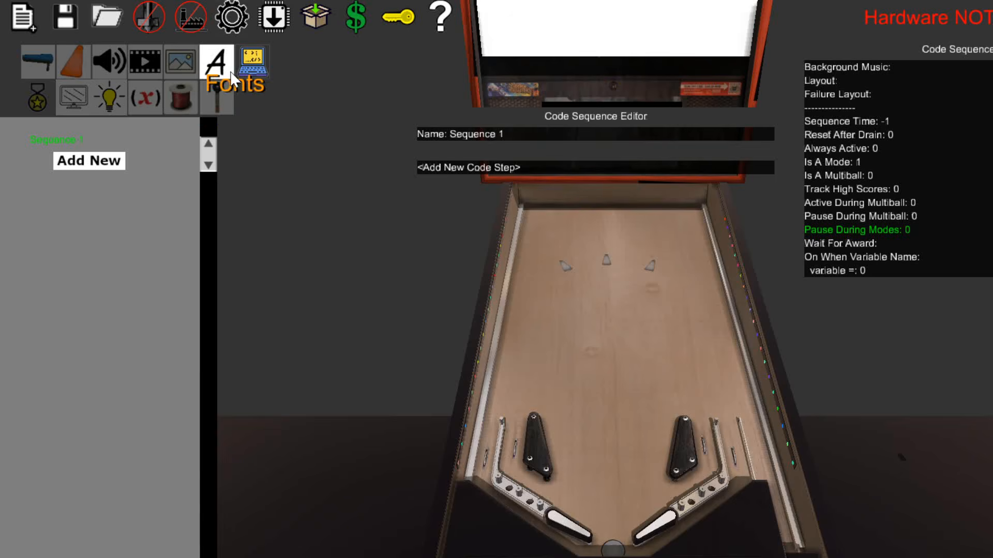
Create a new variable, set its type to STRING and open its current value for editing.
left_click(147, 99)
left_click(90, 140)
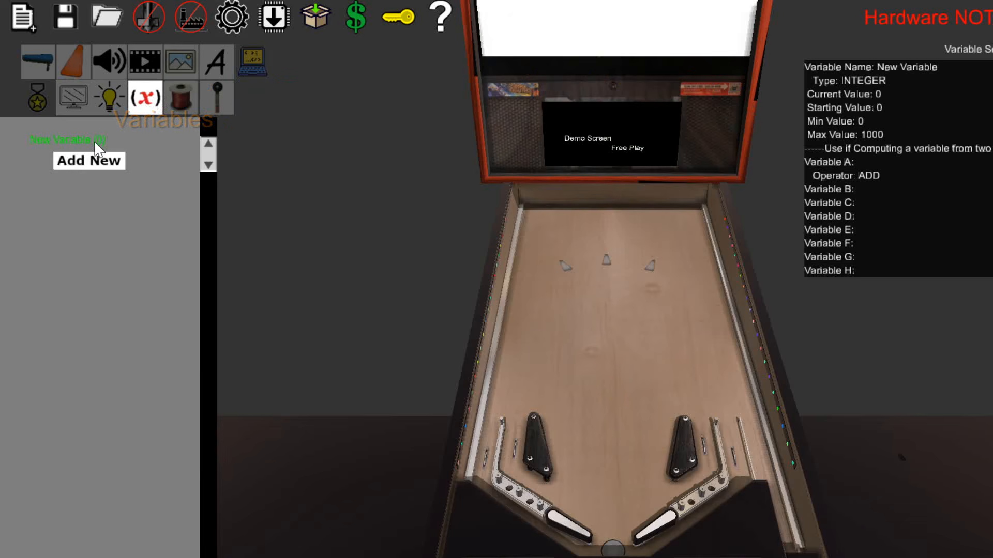
left_click(855, 81)
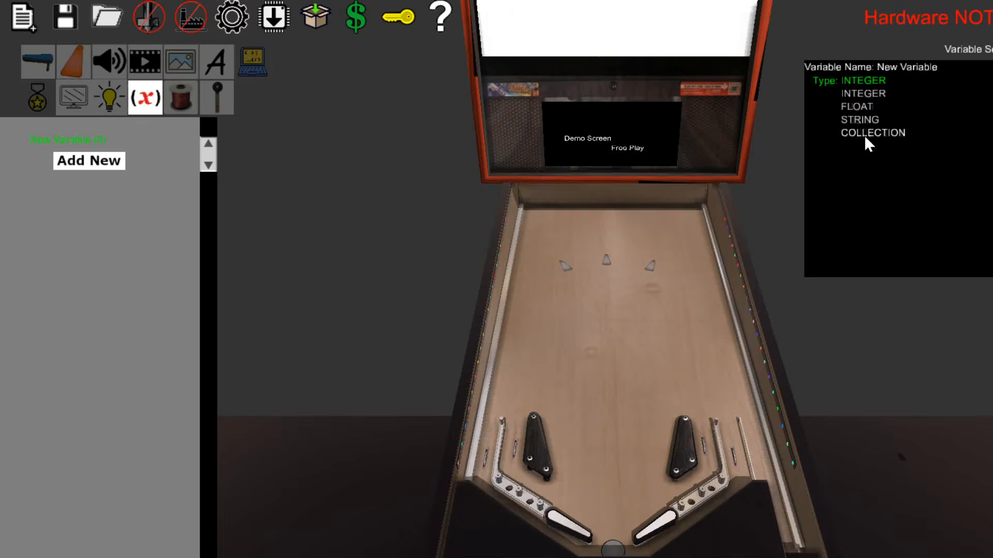
left_click(864, 122)
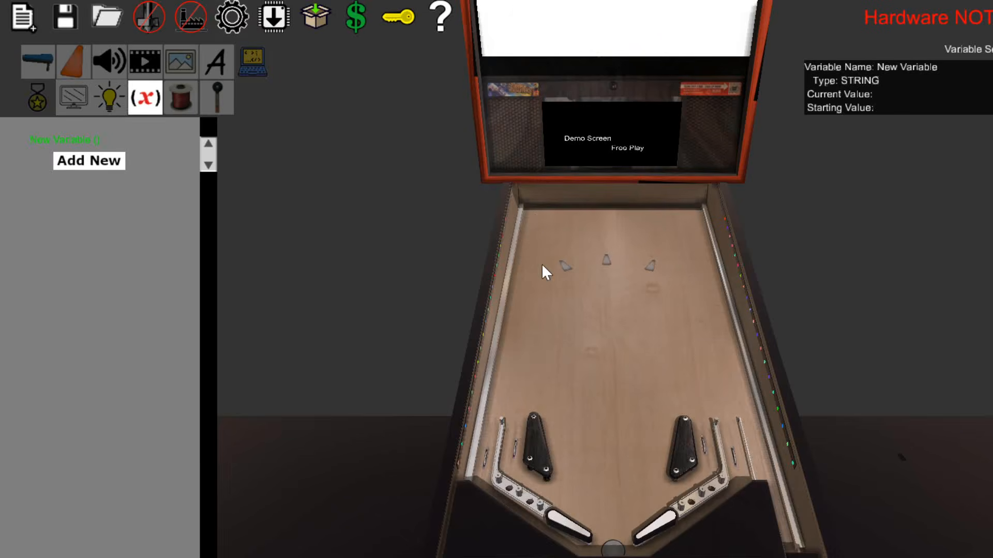
left_click(877, 93)
left_click(595, 361)
Set the new variable's type to INTEGER.
left_click(59, 141)
left_click(860, 80)
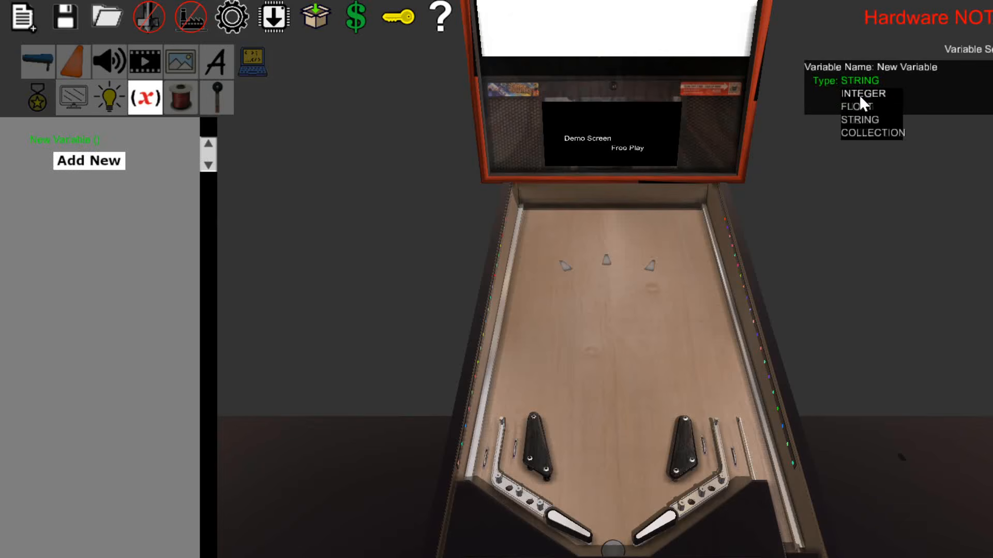
left_click(859, 94)
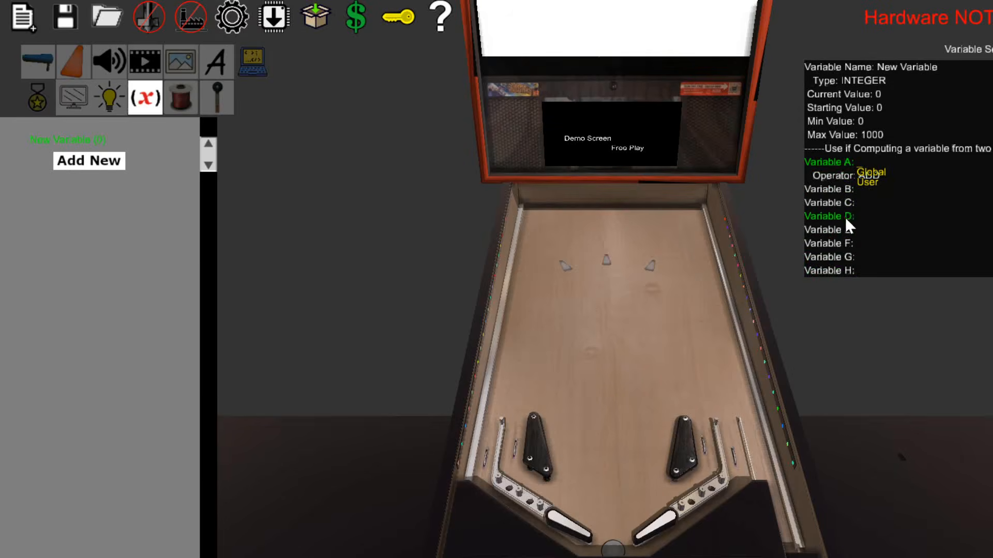
Create a second code sequence and add Conditional Logic as its first code step.
left_click(252, 61)
left_click(100, 164)
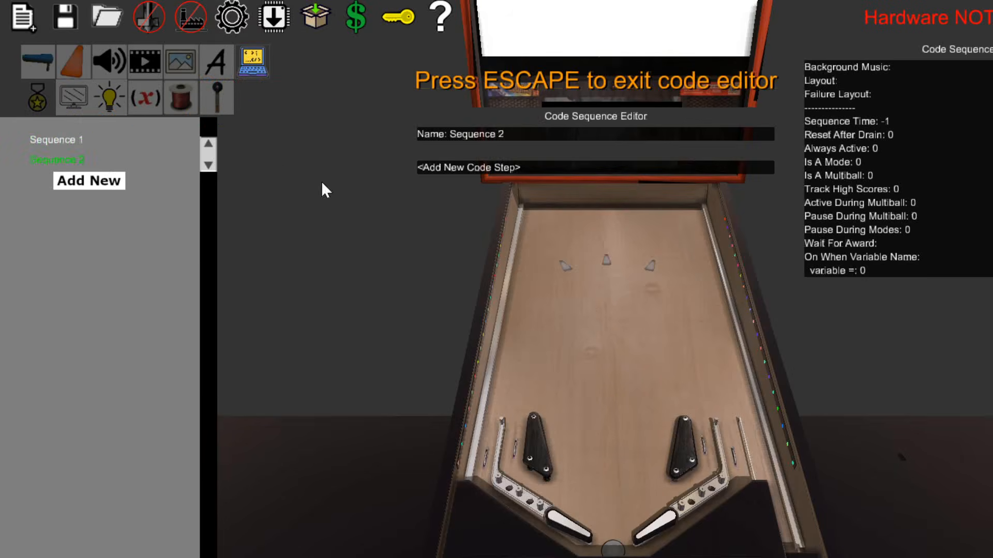
left_click(486, 166)
left_click(486, 166)
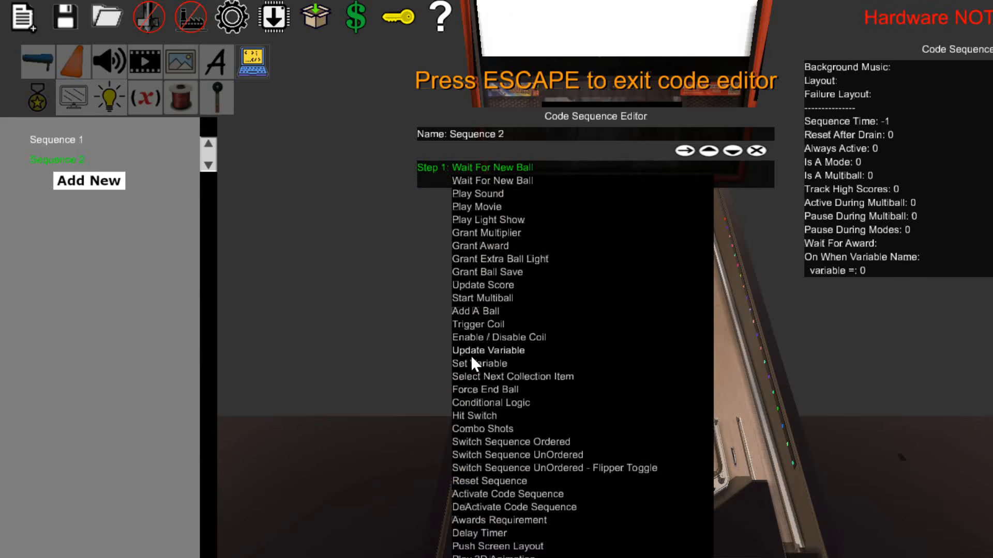
left_click(476, 403)
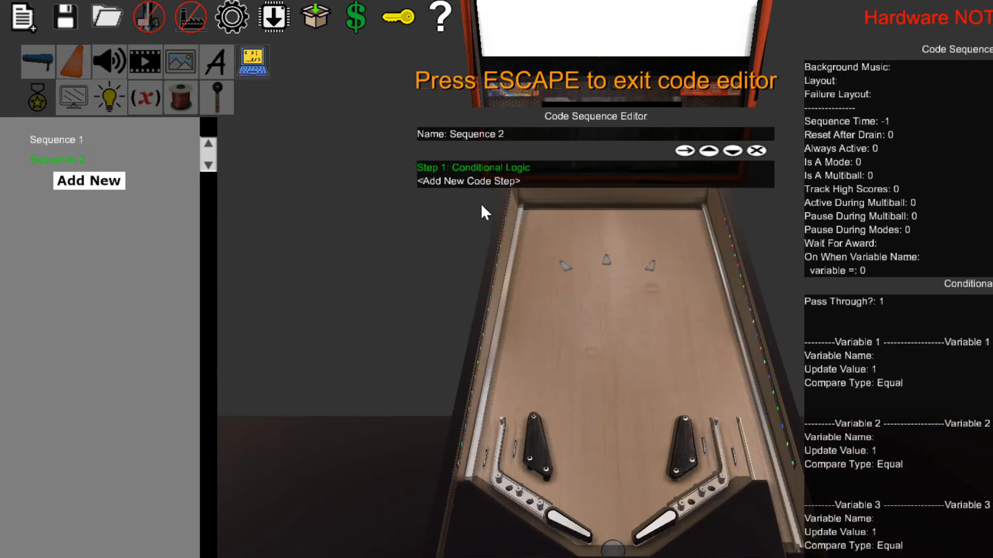
Open the conditional step's first variable name and examine the new variable's settings, including its Variable A field.
left_click(884, 356)
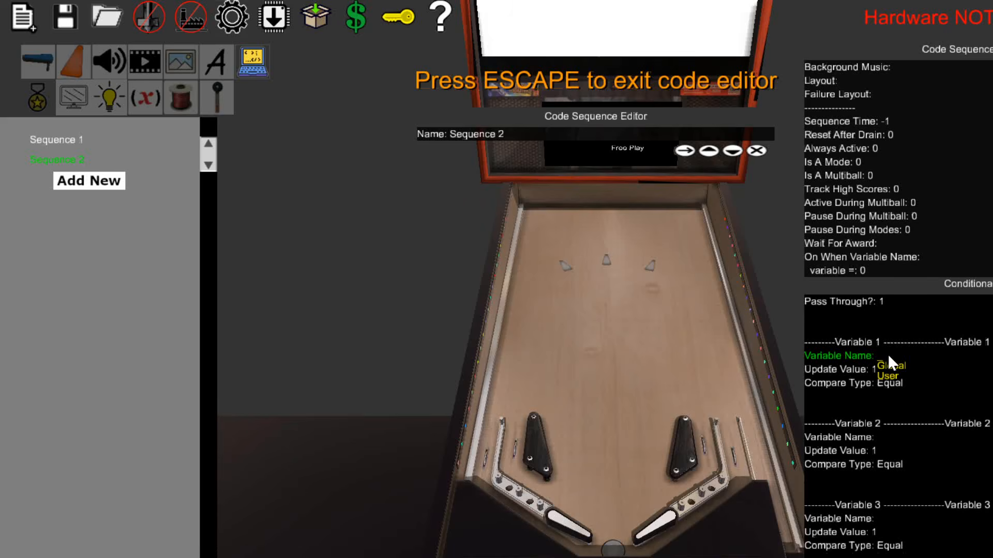
left_click(144, 97)
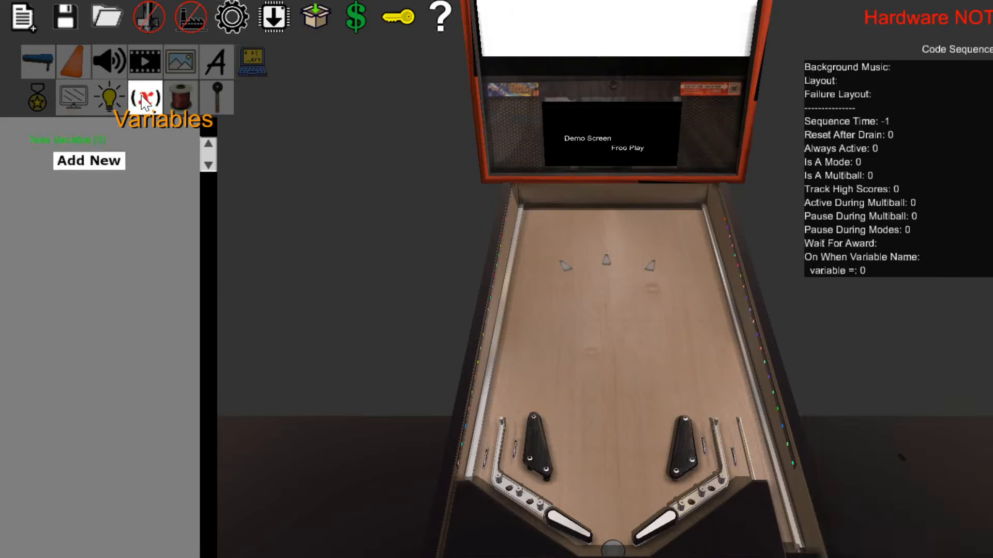
left_click(64, 140)
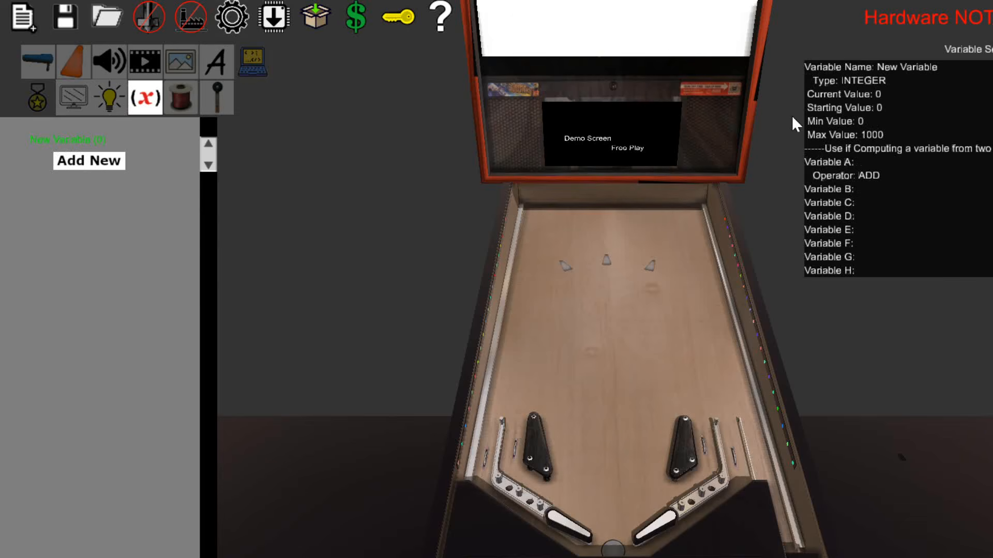
left_click(861, 161)
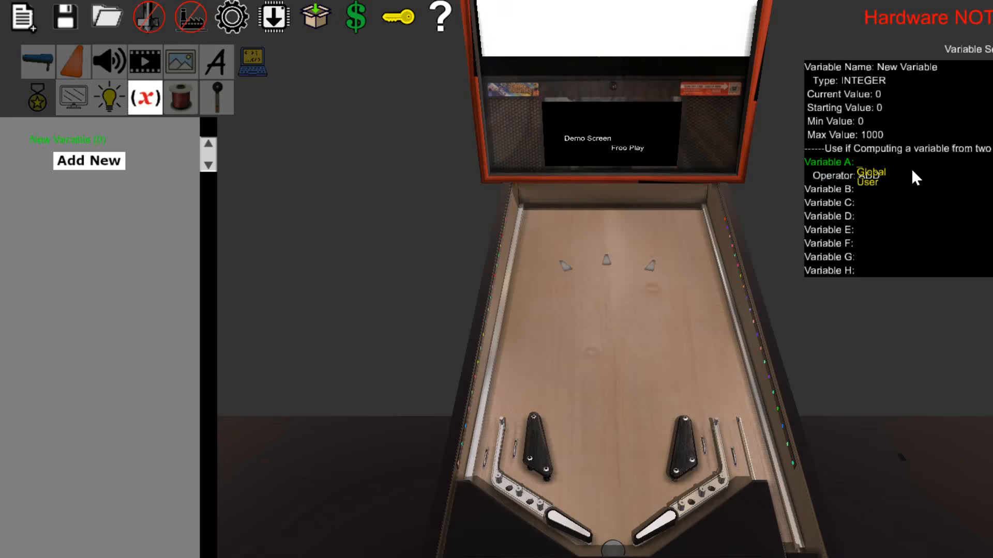
left_click(385, 222)
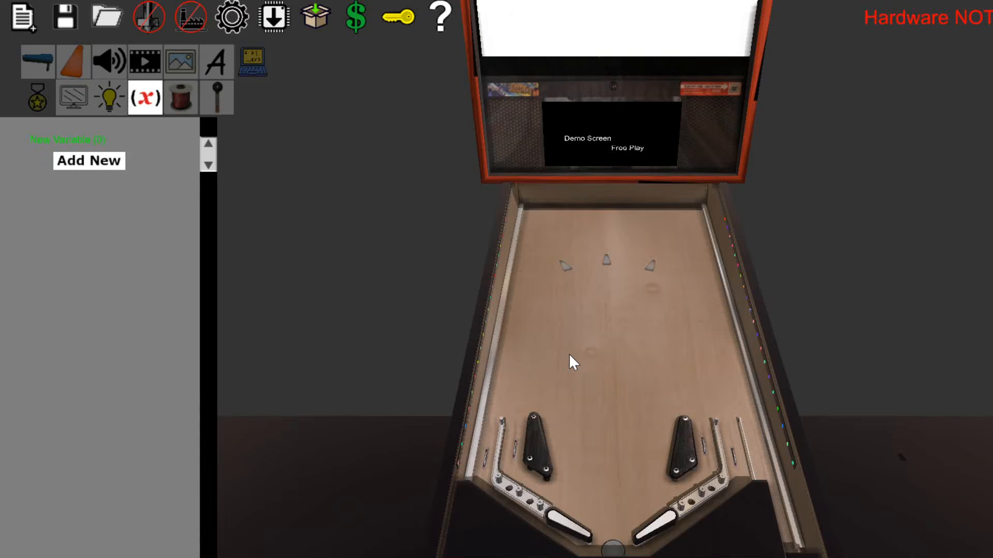
Place a kick-out hole in the upper middle of the playfield and return to the code sequences.
left_click(38, 62)
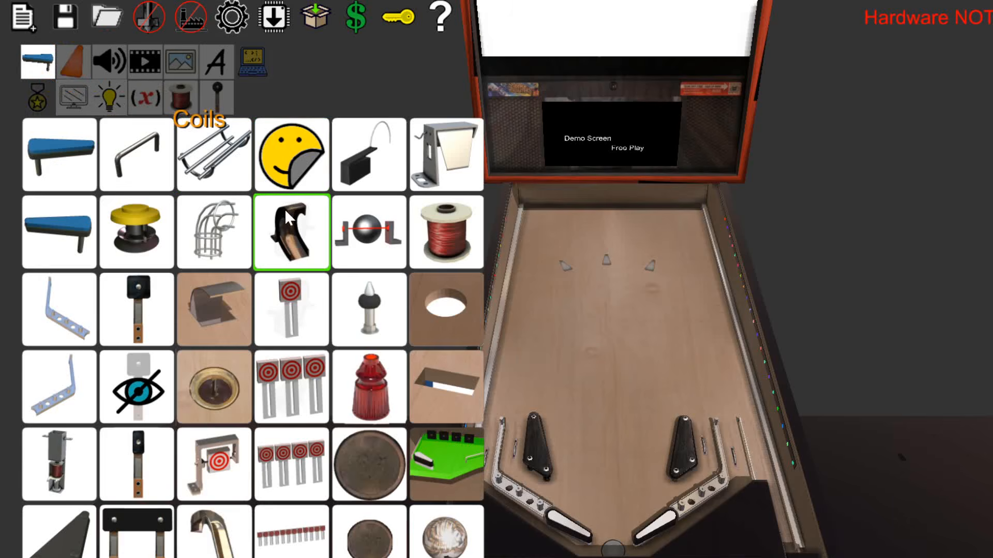
left_click(248, 364)
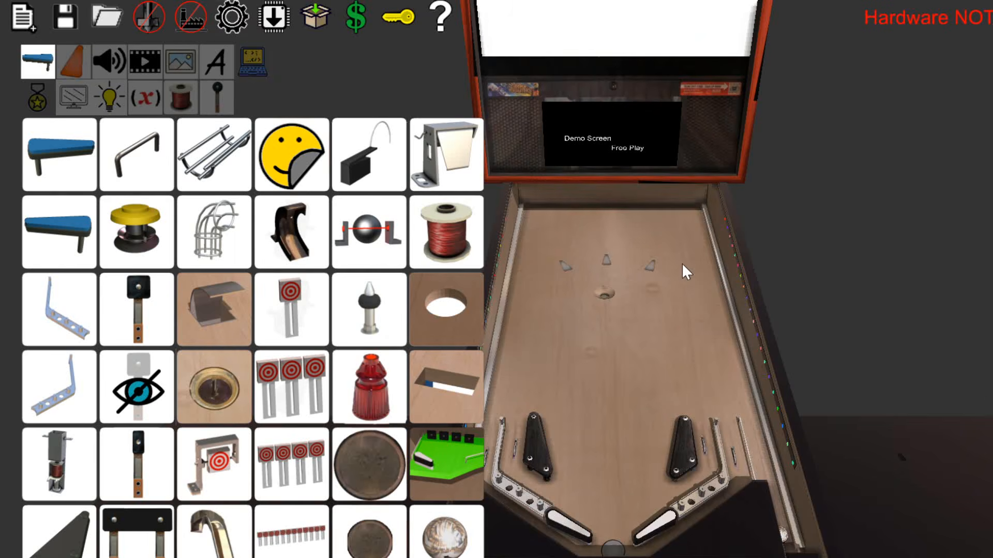
left_click(254, 63)
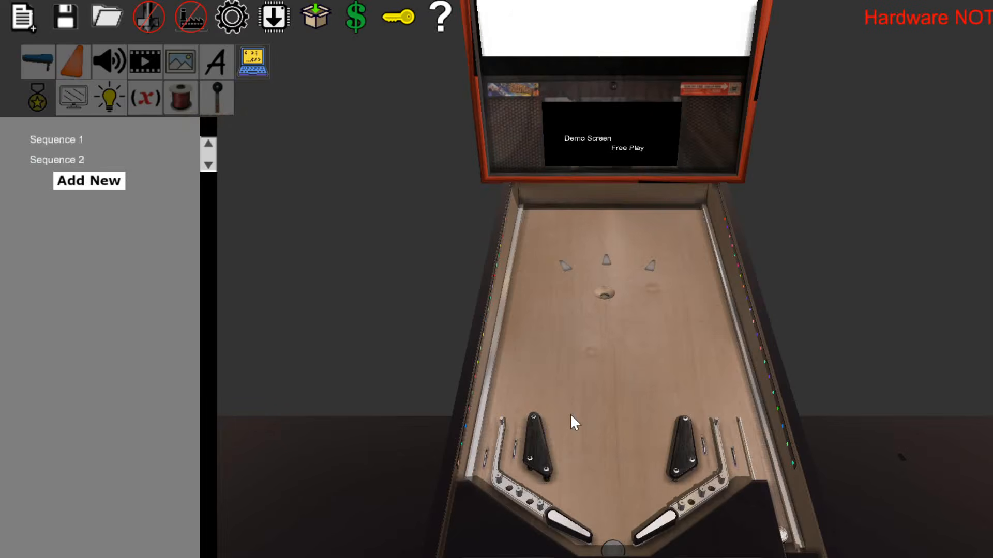
Switch to play mode, start a one-player game on the table and return to the editor.
key("Escape")
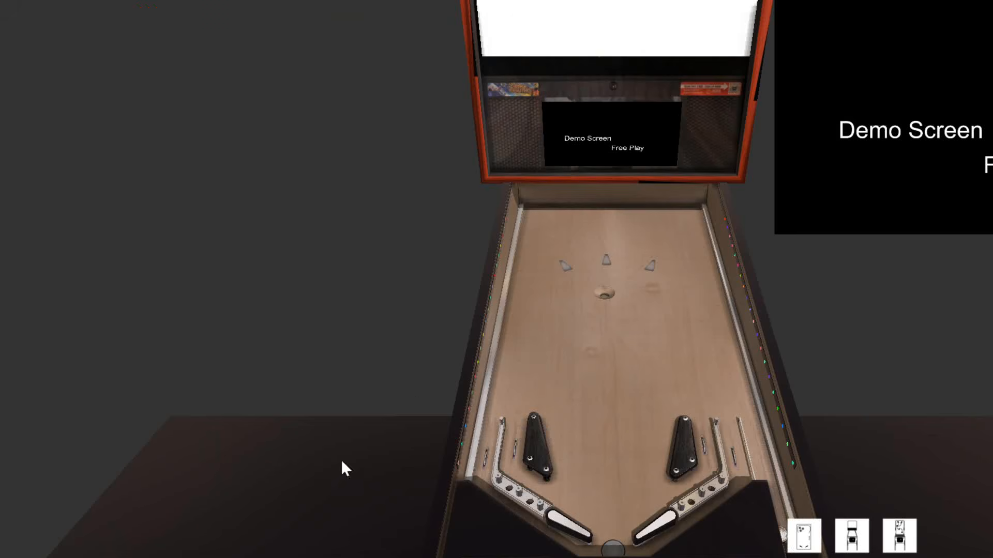
key("1")
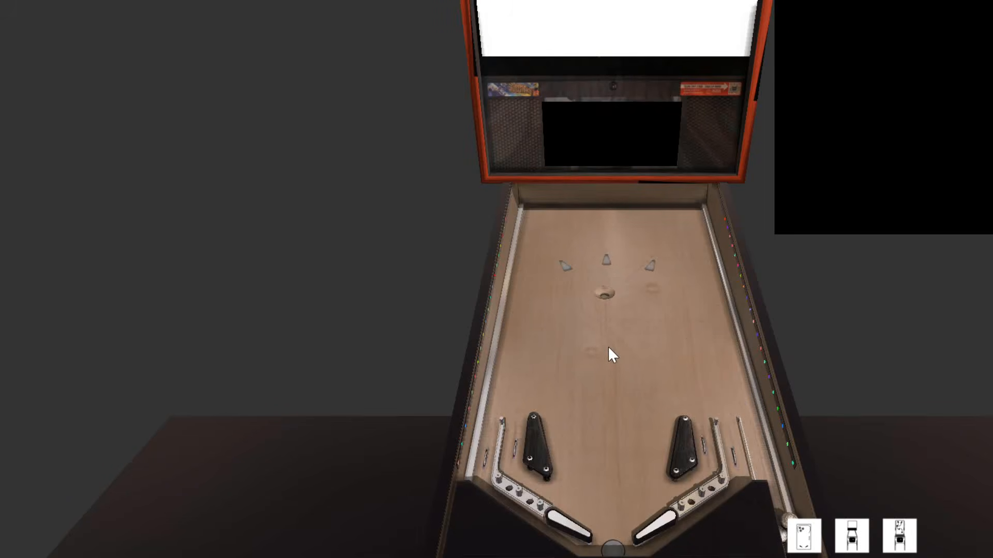
key("Escape")
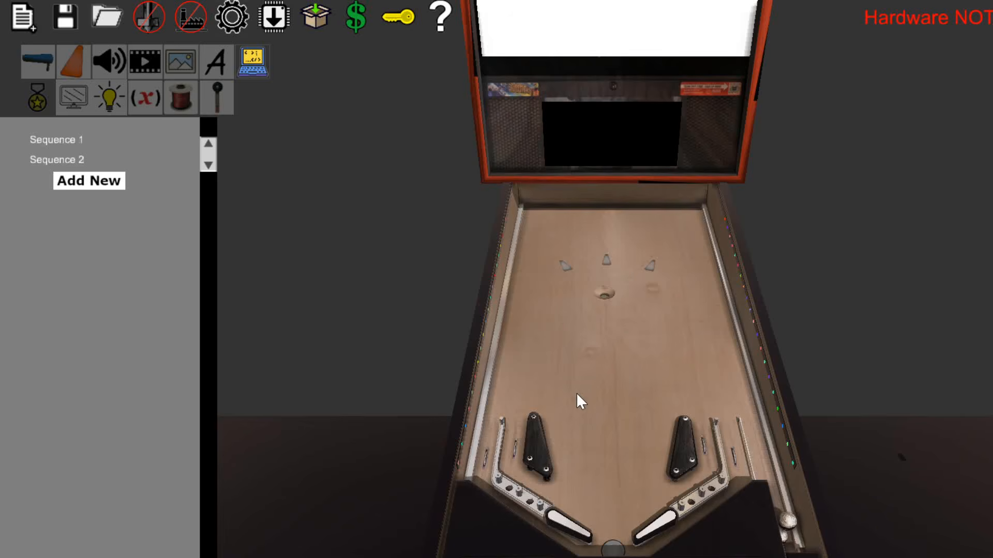
left_click(539, 452)
Add a first code step to Sequence 1 and make it Activate Code Sequence.
left_click(56, 140)
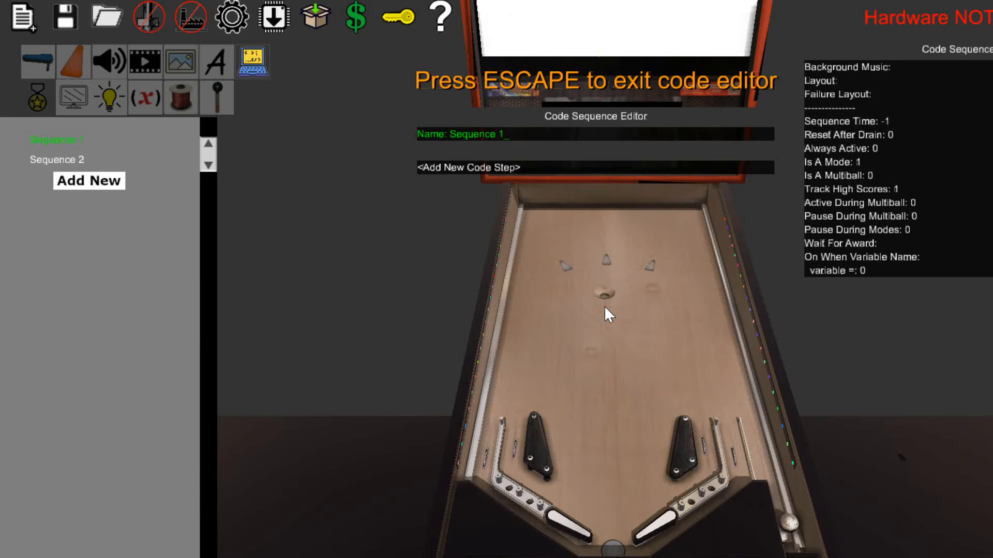
left_click(508, 167)
left_click(509, 167)
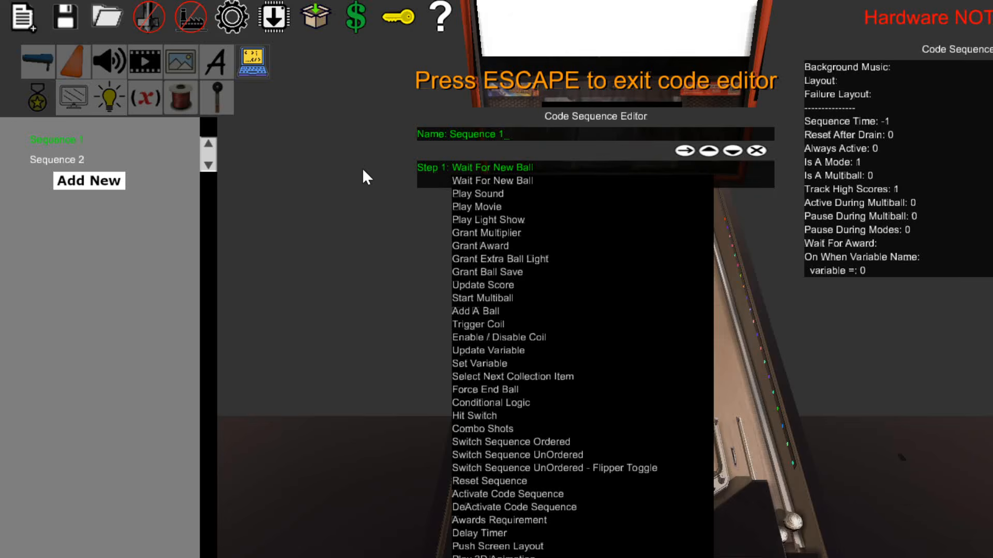
left_click(31, 158)
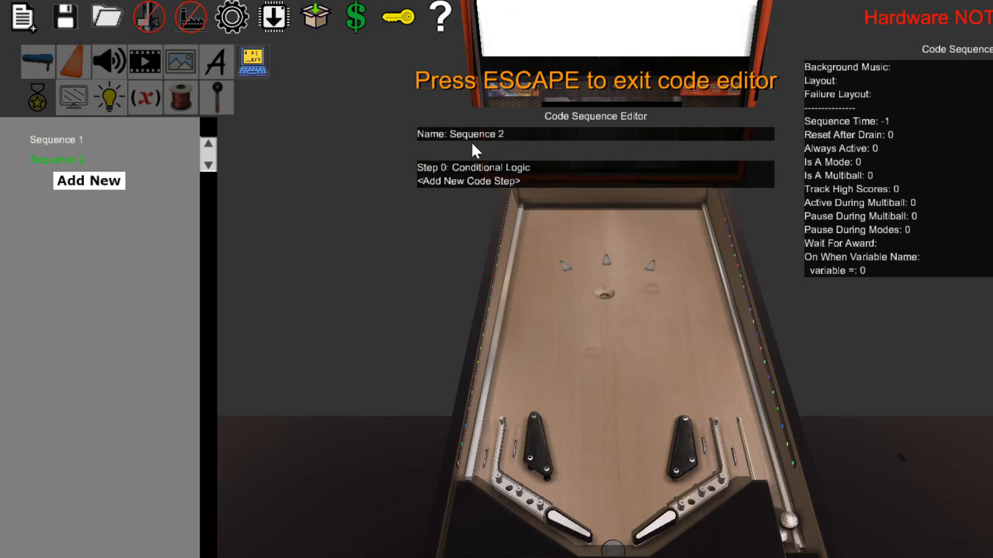
left_click(72, 144)
left_click(479, 167)
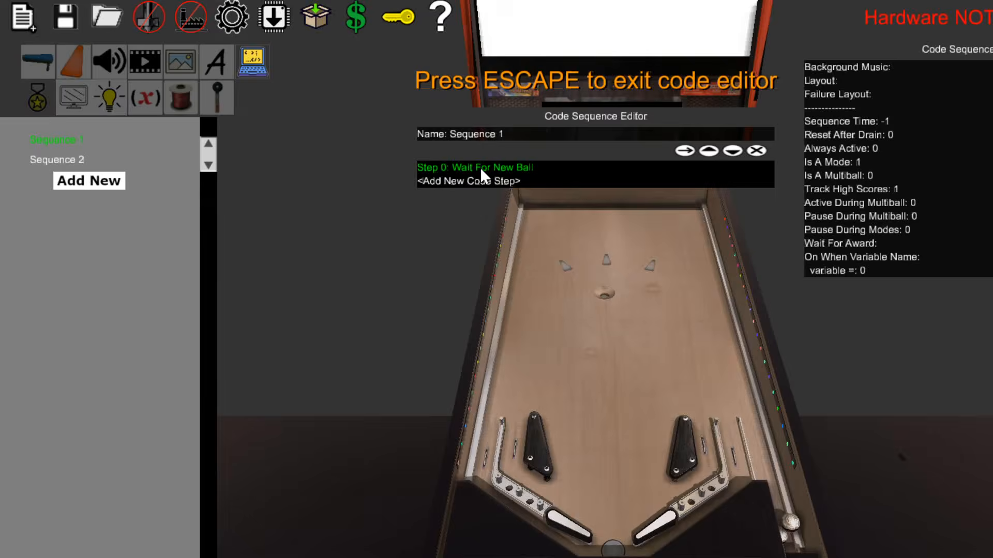
left_click(480, 166)
left_click(477, 494)
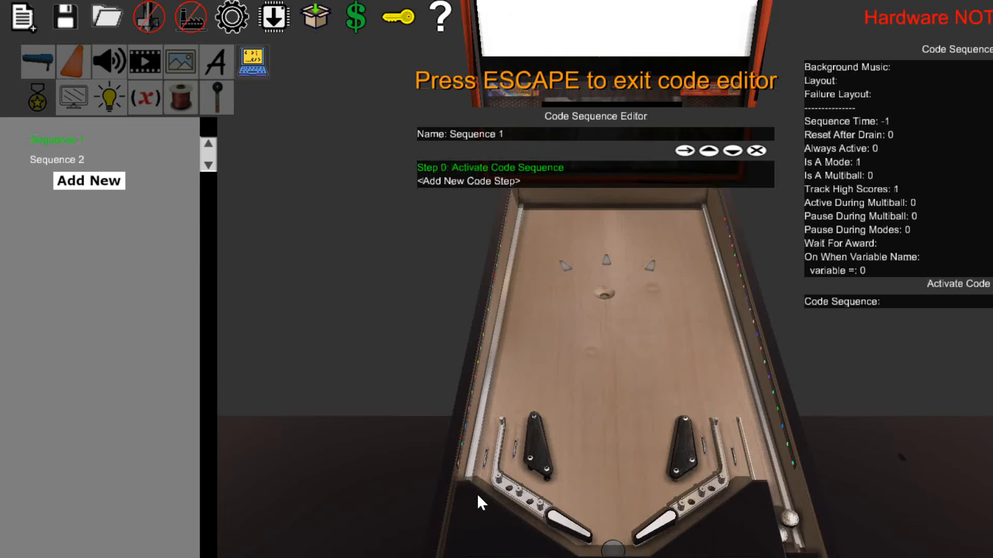
Set the Activate Code Sequence step's target to Sequence 2.
left_click(877, 303)
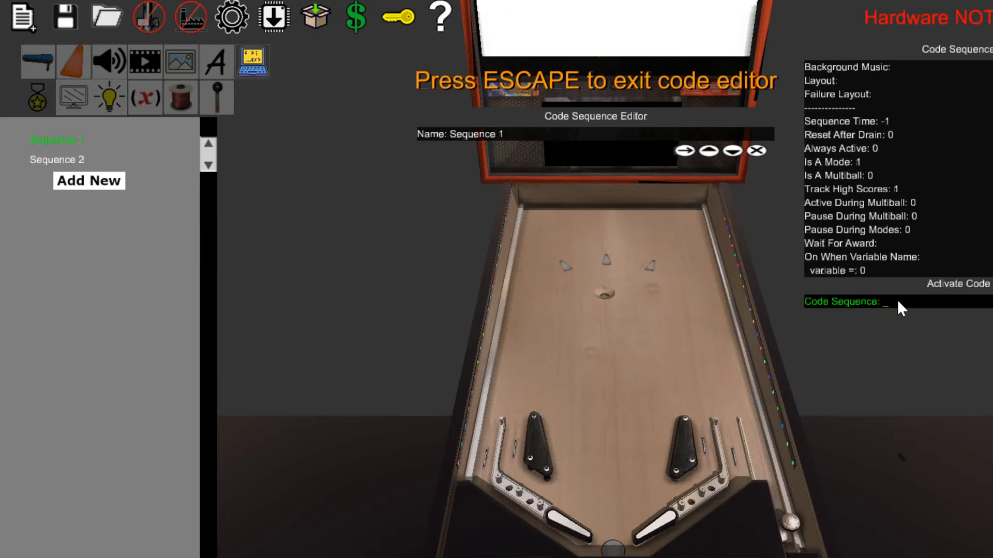
type("S")
key("Down")
key("Down")
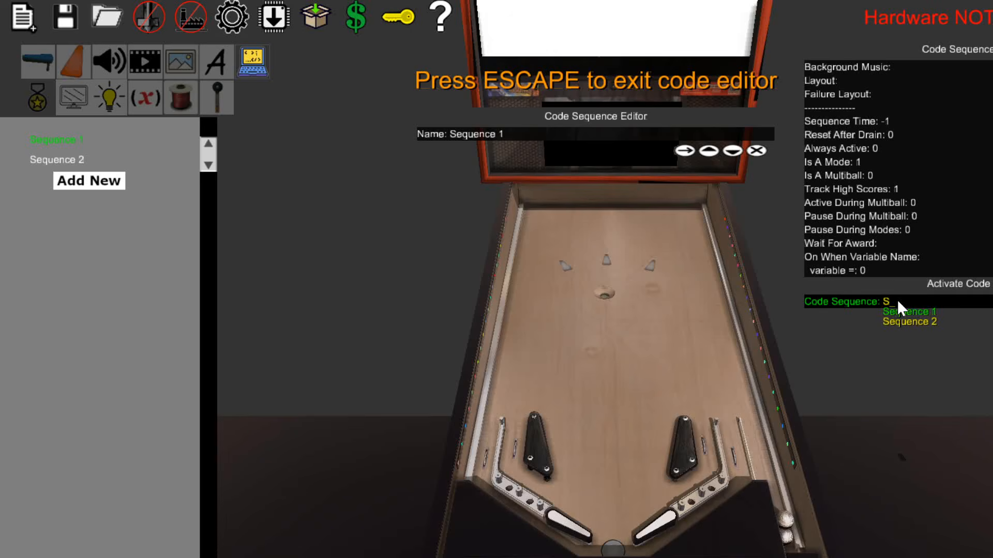
key("Return")
Add an Enable / Disable Coil step under Sequence 2's Conditional Logic and leave the code editor.
left_click(66, 161)
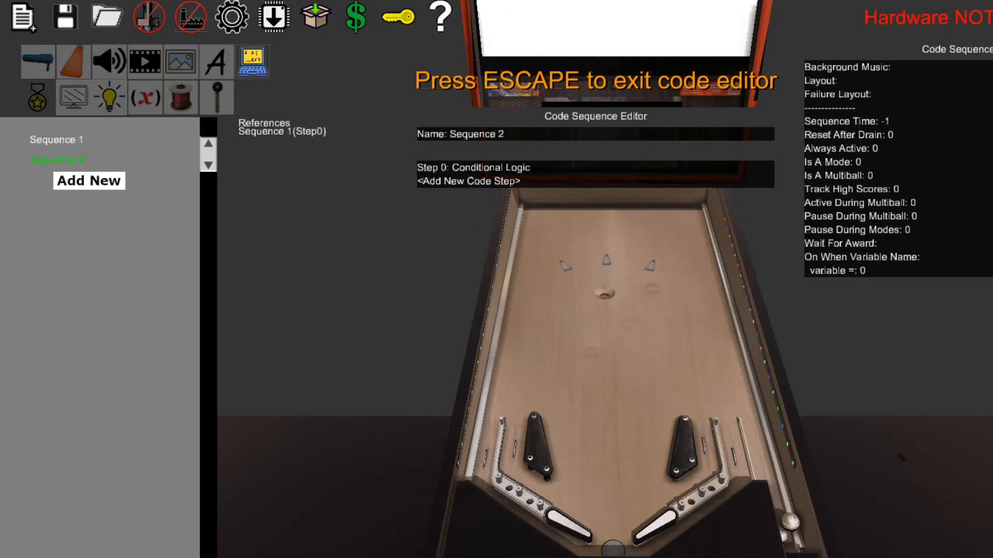
left_click(480, 179)
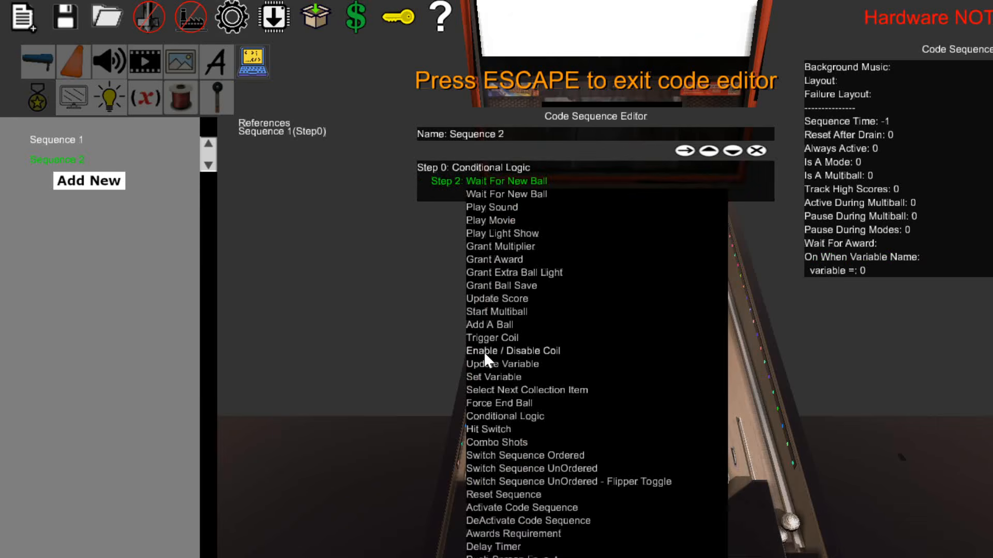
left_click(498, 350)
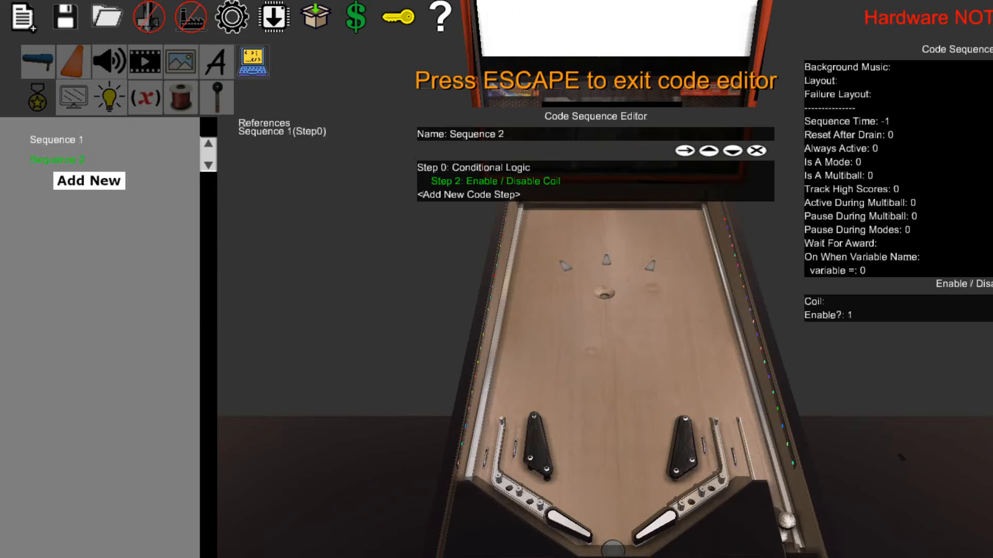
key("Escape")
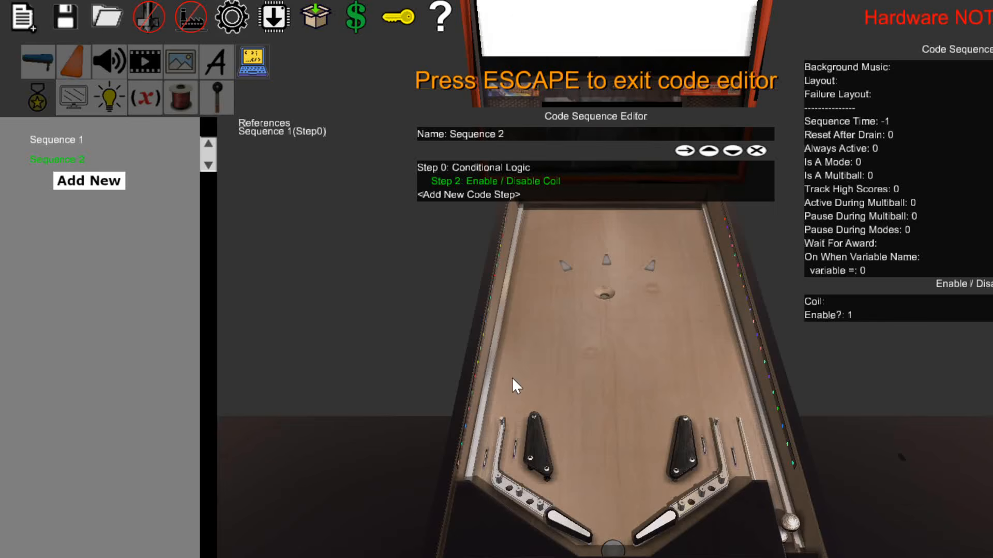
key("Escape")
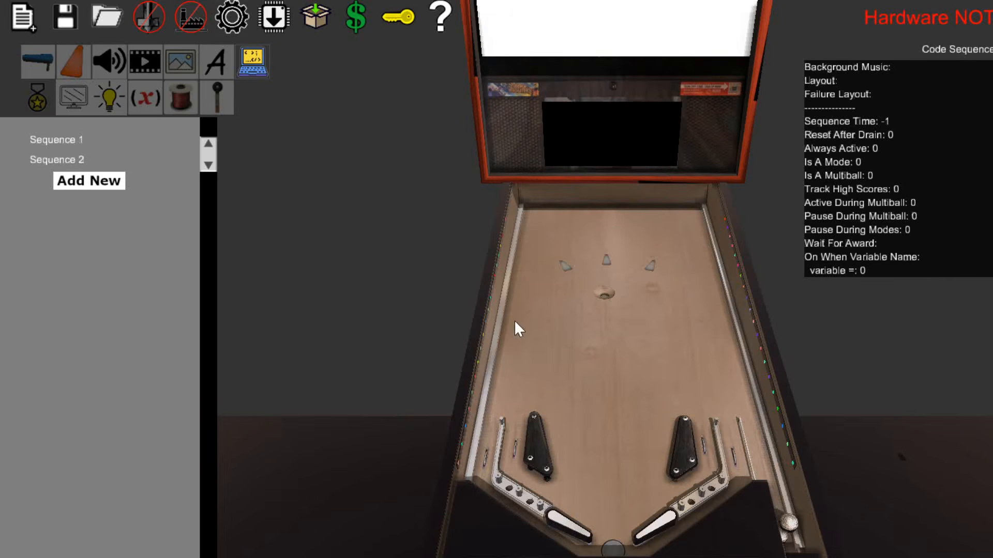
Set the Playfield Width to 80 in the global settings.
left_click(231, 18)
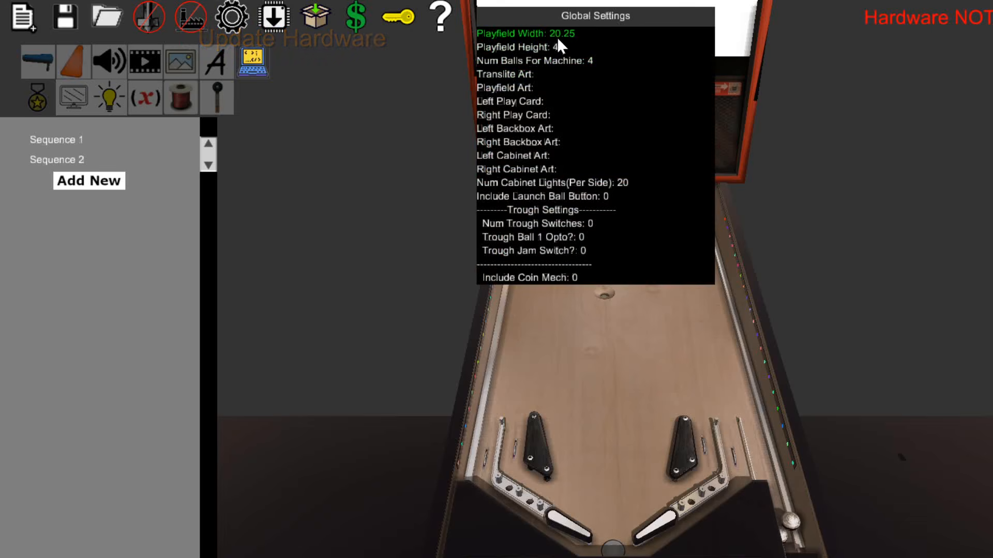
left_click(559, 36)
type("80")
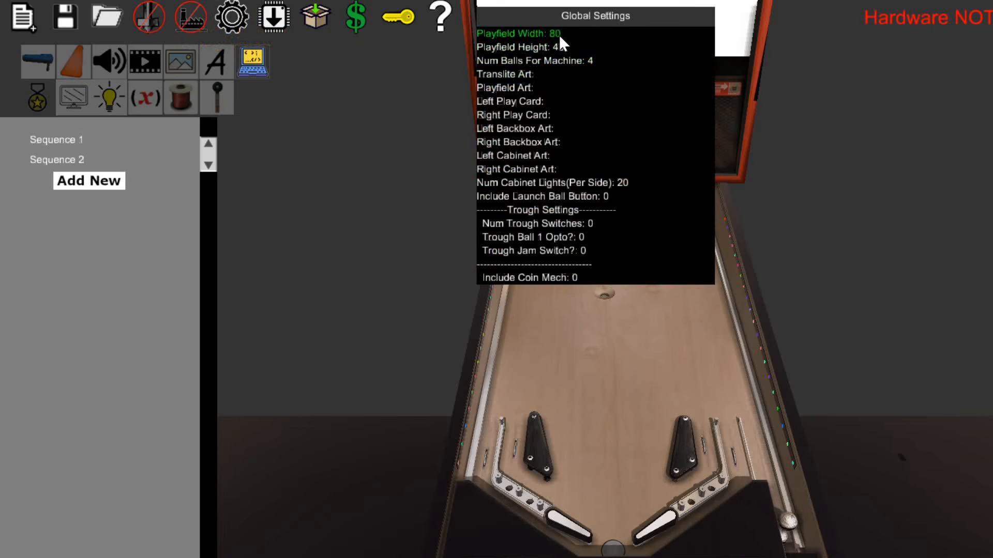
key("Return")
Examine the widened playfield and its side panels from the machine's left side.
mouse_move(595, 336)
right_mouse_down()
mouse_move(587, 334)
mouse_move(602, 322)
right_mouse_up()
key("a")
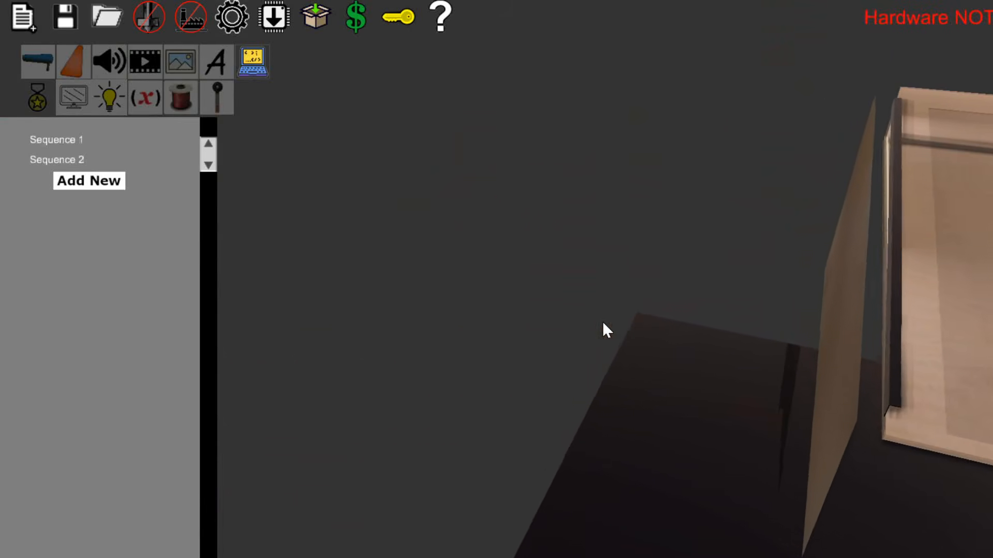
key("a")
key("a")
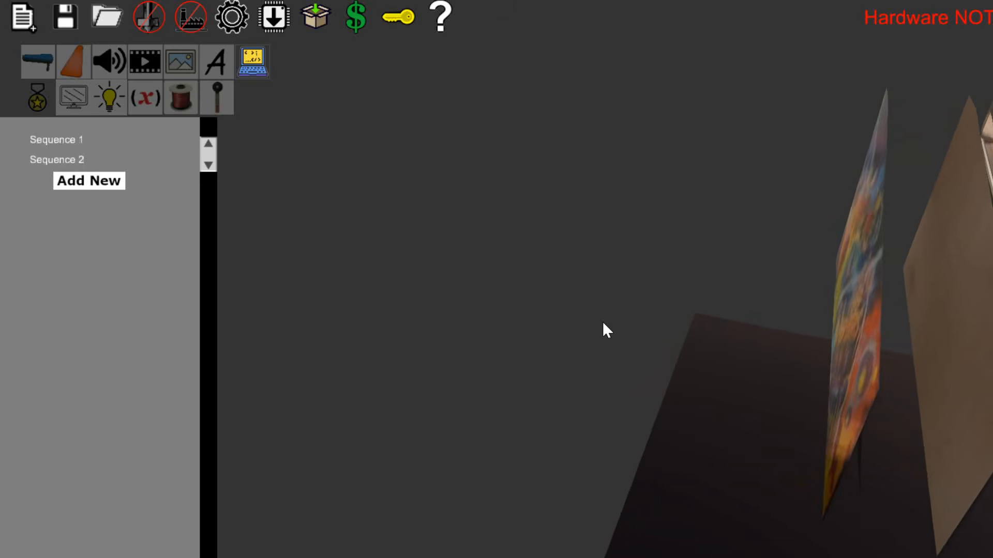
mouse_move(603, 322)
right_mouse_down()
mouse_move(594, 334)
mouse_move(603, 321)
right_mouse_up()
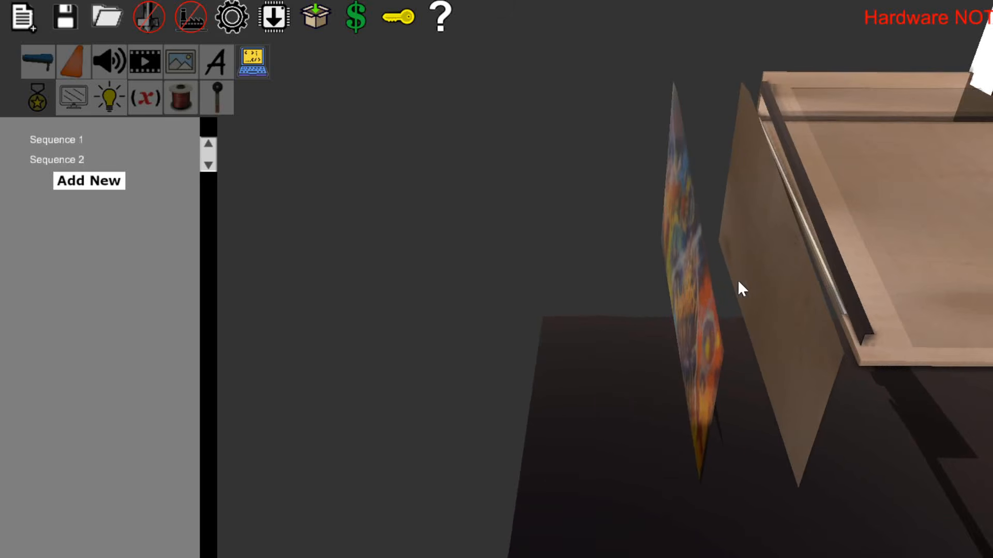
right_click_drag(737, 281, 573, 324)
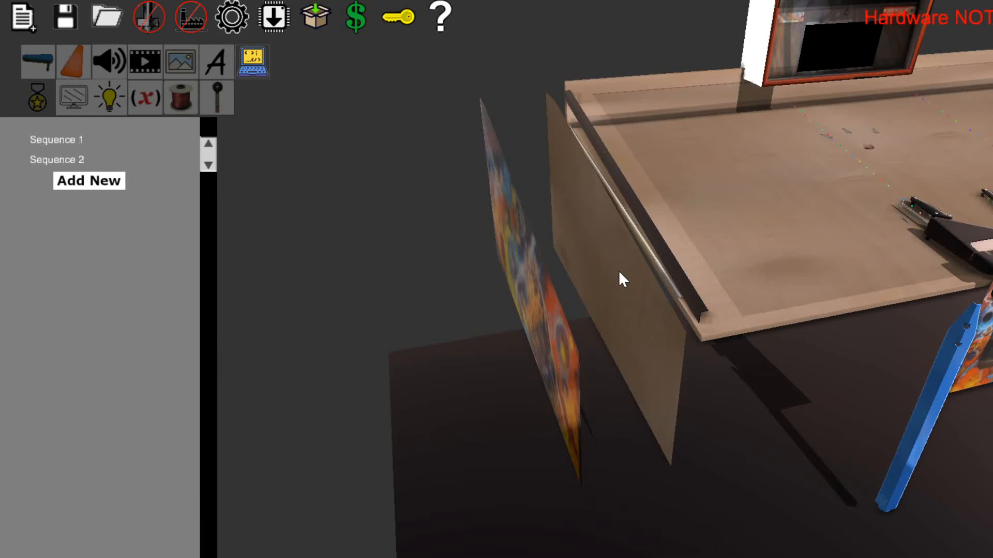
key("d")
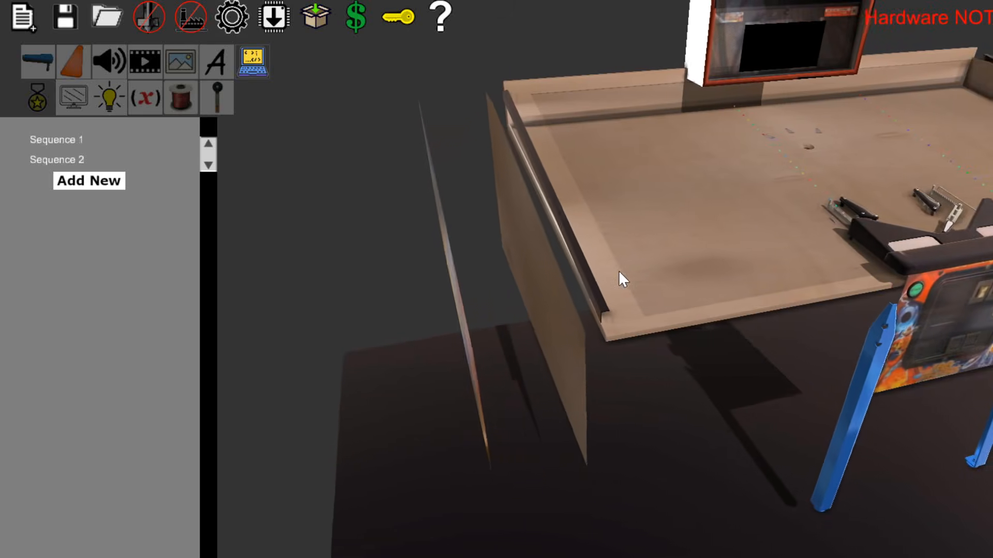
Place a left flipper, a right flipper and a pop bumper on the widened left area of the playfield.
left_click(38, 62)
left_click(60, 154)
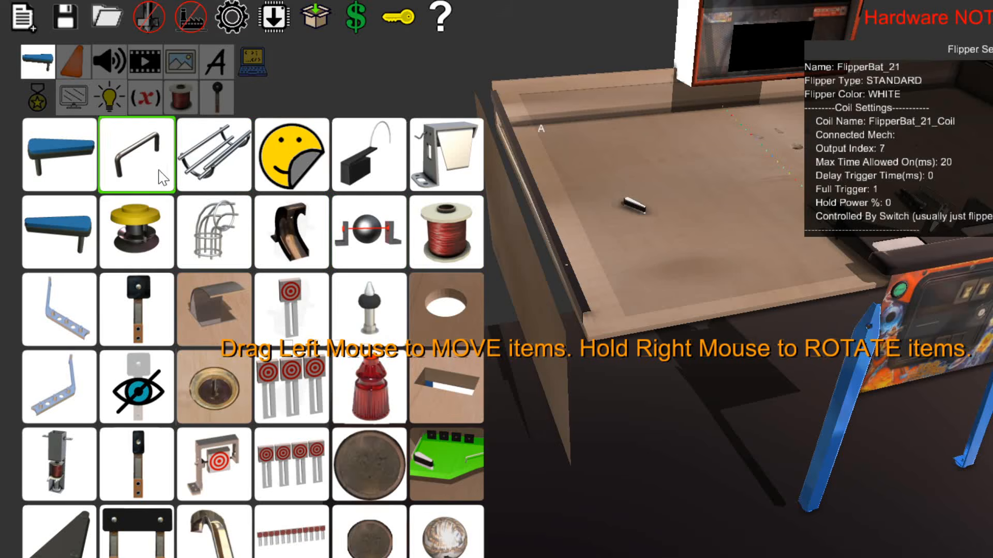
left_click(59, 230)
right_click_drag(718, 186, 638, 176)
left_click(136, 231)
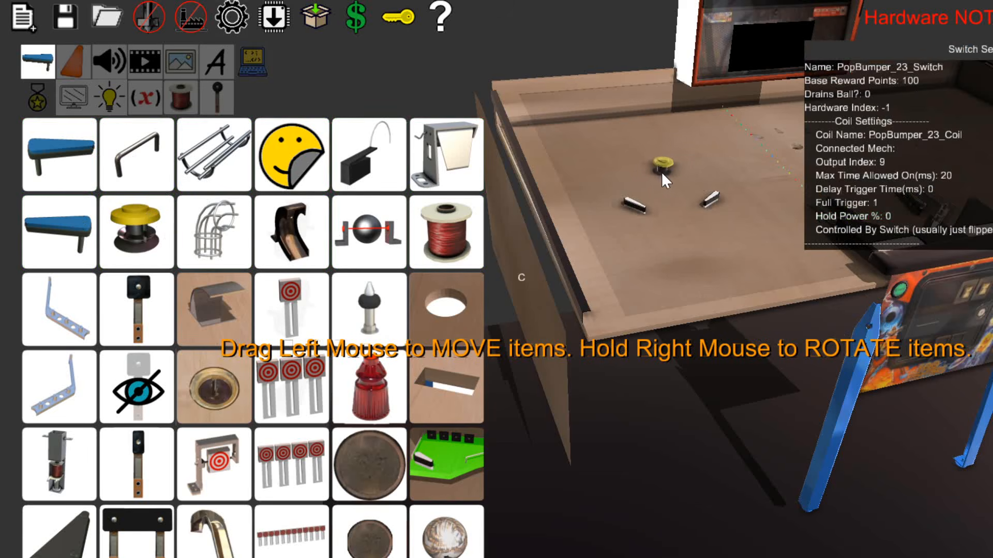
Show the table in wireframe to examine the mechanisms beneath the playfield, then restore the solid view.
key("w")
key("w")
key("w")
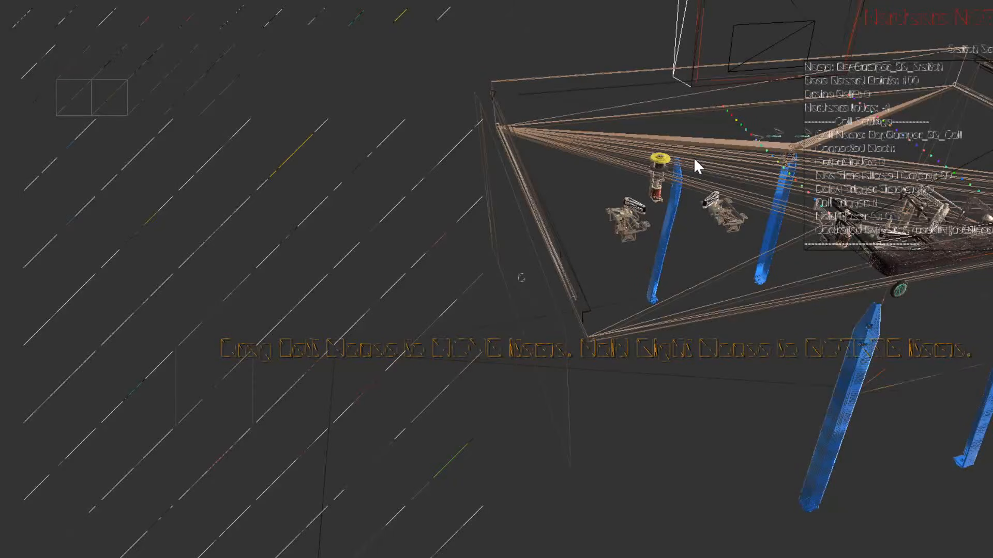
key("w")
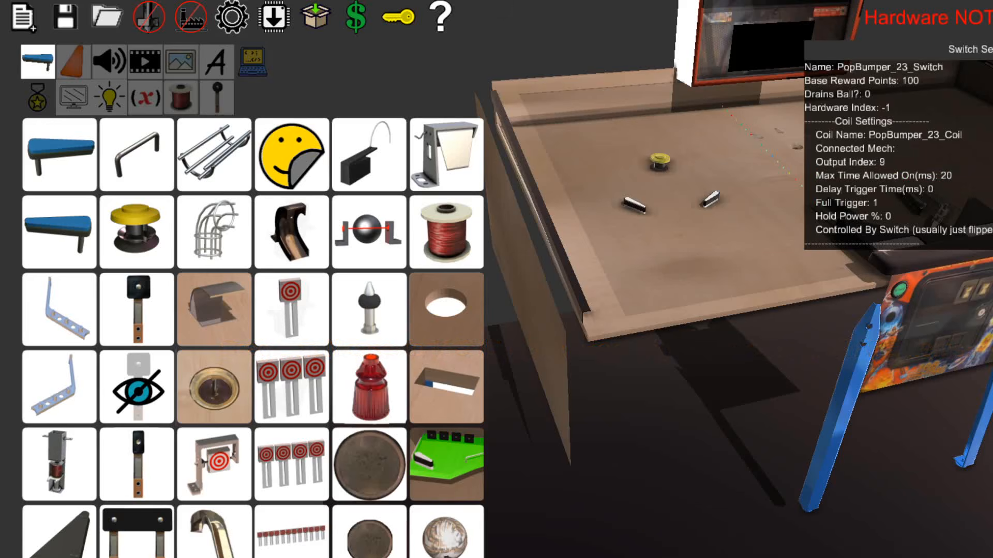
Deselect the pop bumper on the widened playfield.
key("Escape")
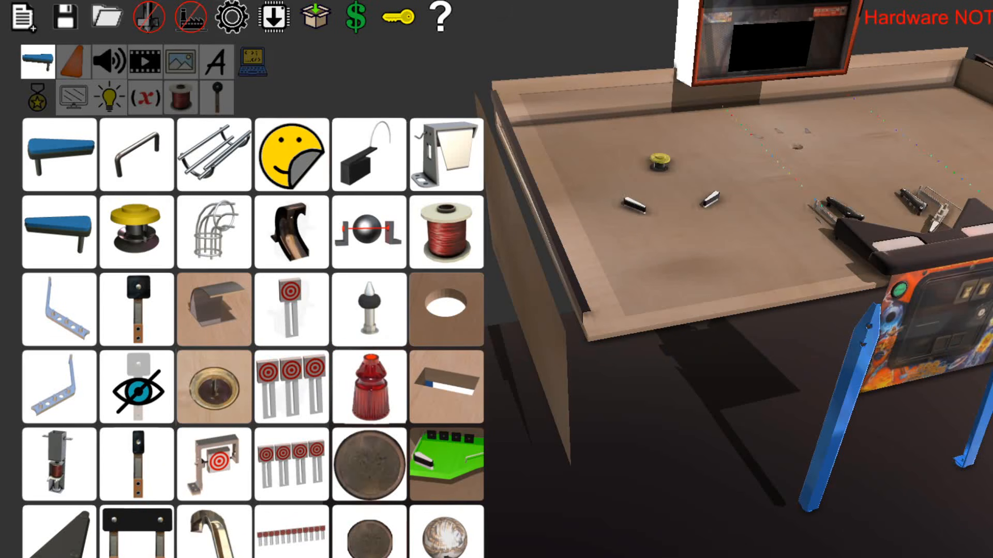
key("d")
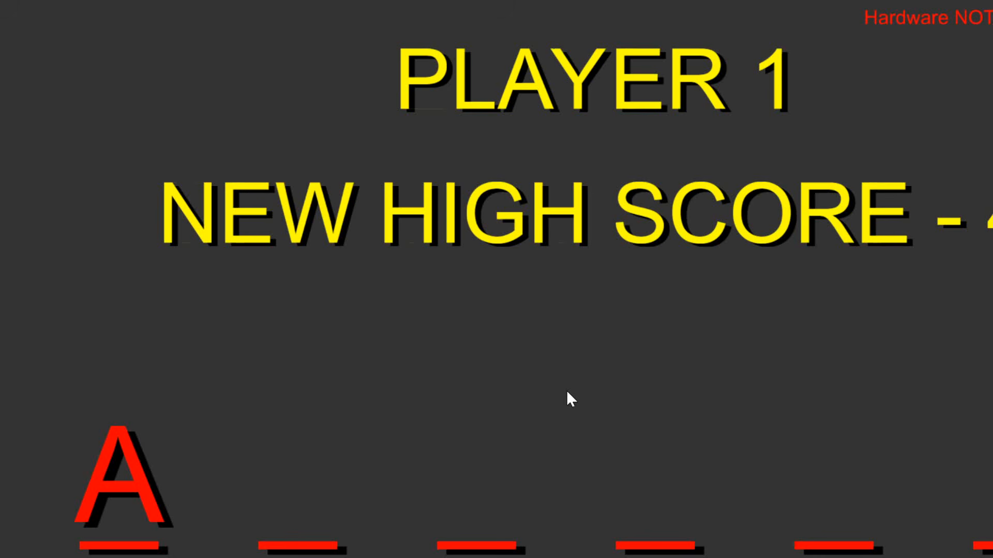
Enter AKO? as player 1's name on the new high score screen and confirm it.
key("Right")
key("Right")
key("Right")
key("Right")
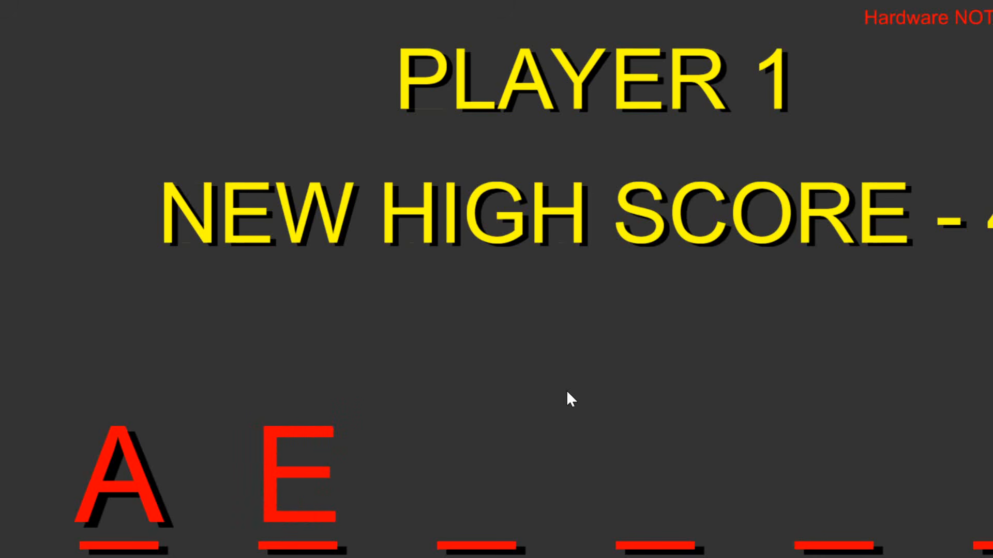
key("Right")
key("Right")
key("Right")
key("Right")
key("Right")
key("Right")
key("Return")
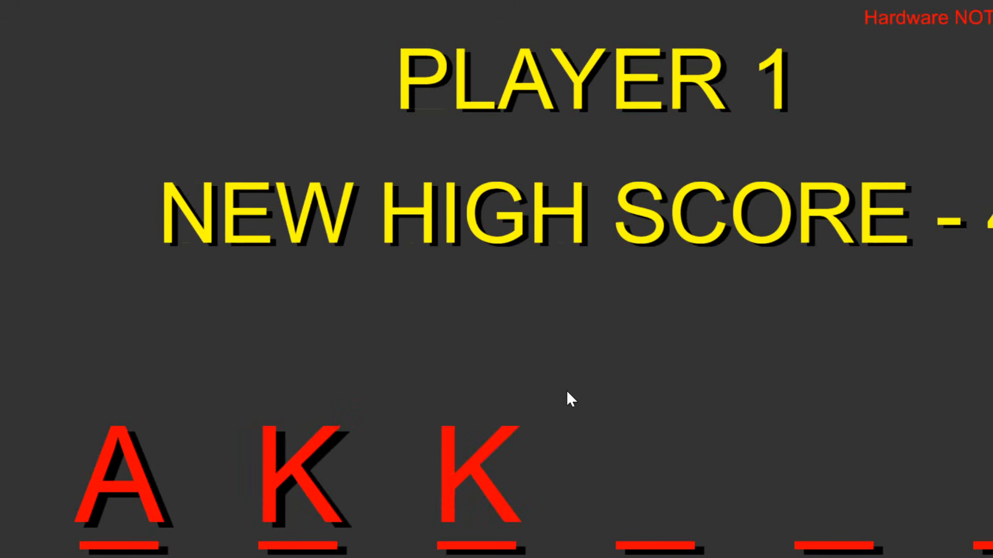
key("Right")
key("Right")
key("Right")
key("Right")
key("Return")
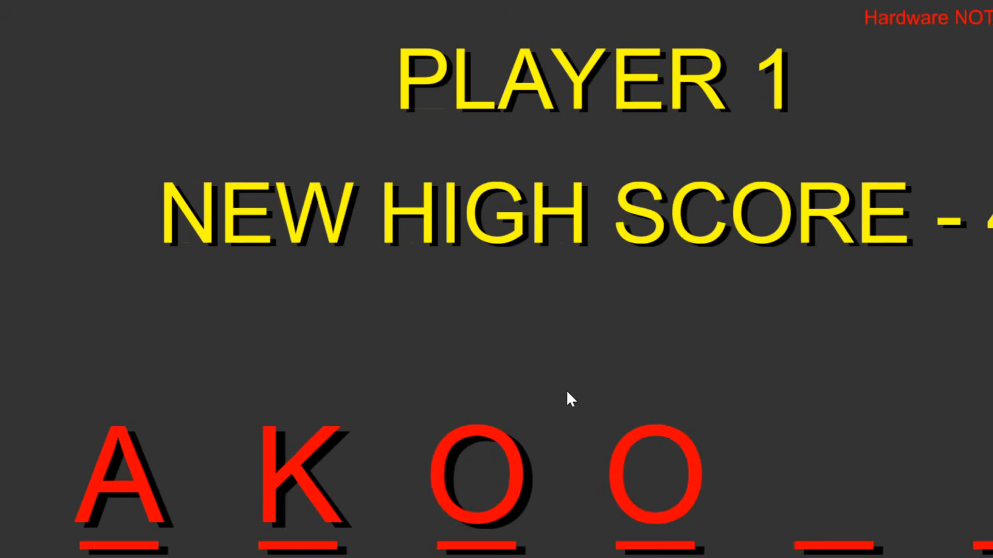
key("Left")
key("Left")
key("Left")
key("Left")
key("Left")
key("Left")
key("Left")
key("Left")
key("Left")
key("Left")
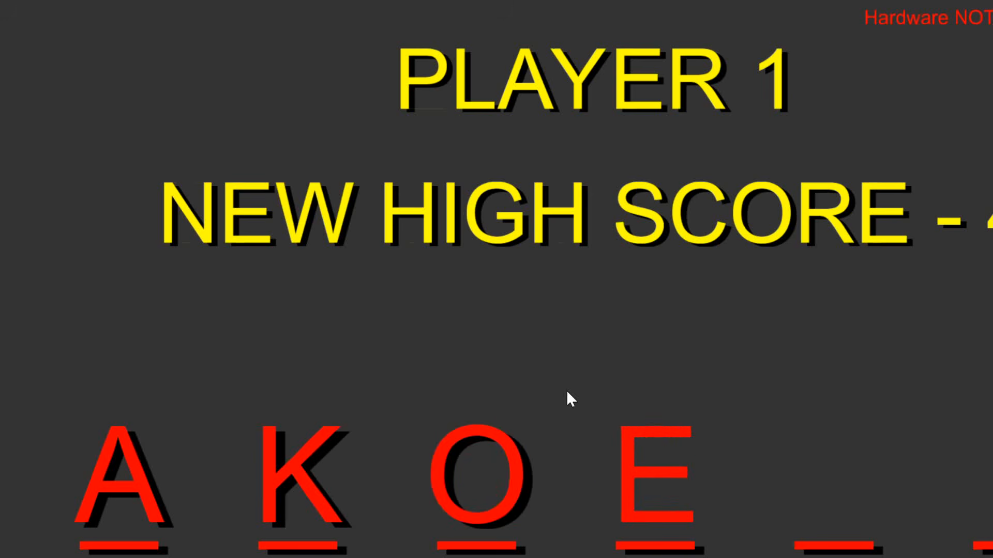
key("Left")
key("Left")
key("Left")
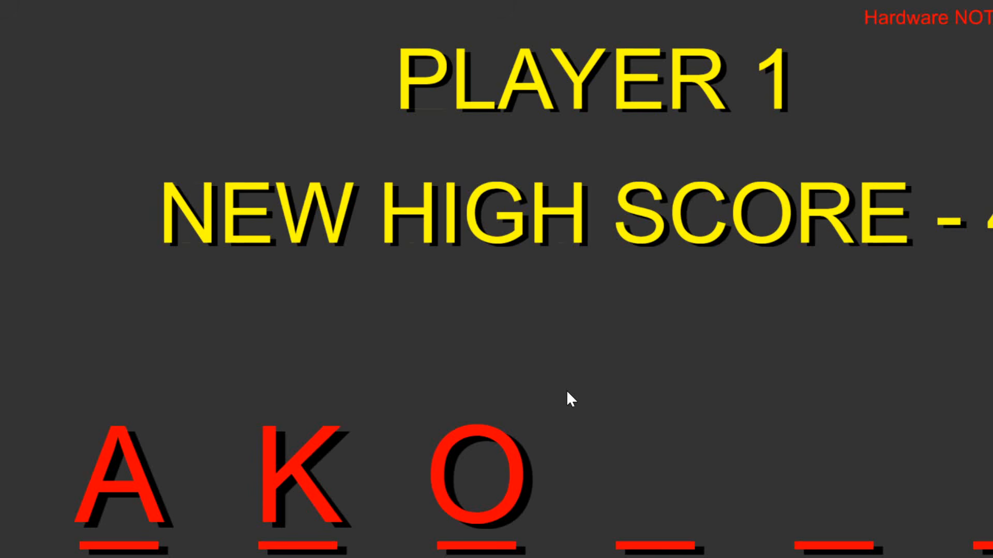
key("Left")
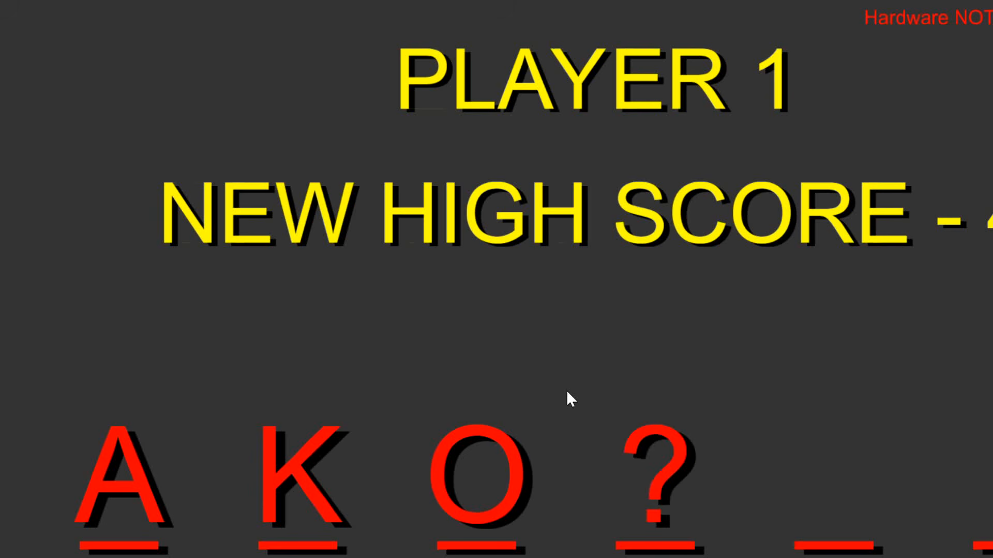
key("Return")
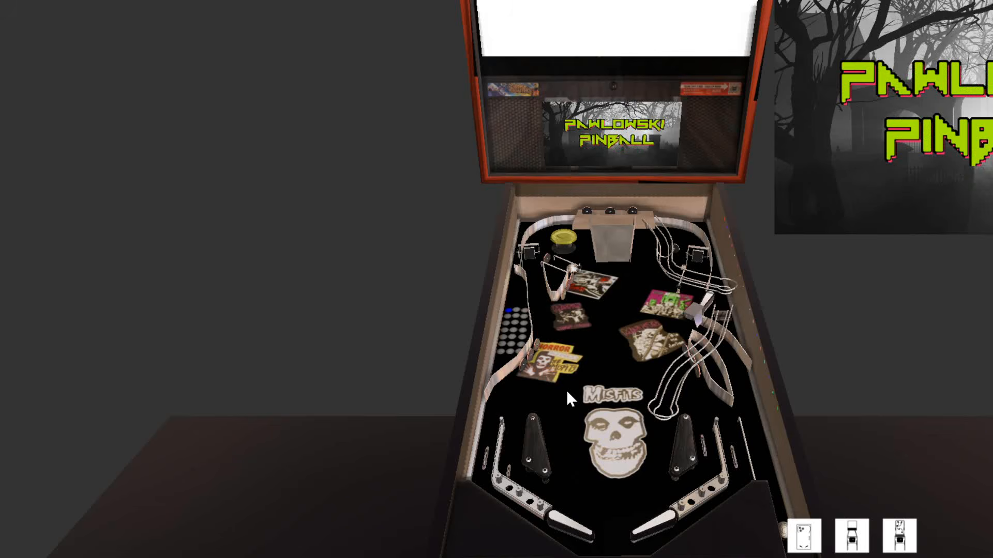
Return to the editor's list of screen layouts, inspect the Demo Screen layout with its background image, and close it.
key("Escape")
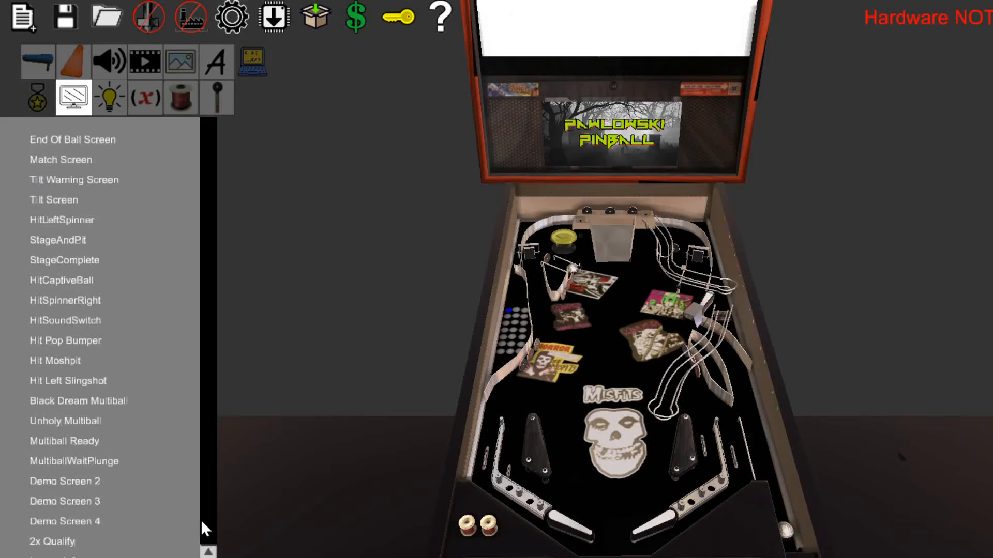
left_click(208, 551)
left_click_drag(207, 550, 188, 127)
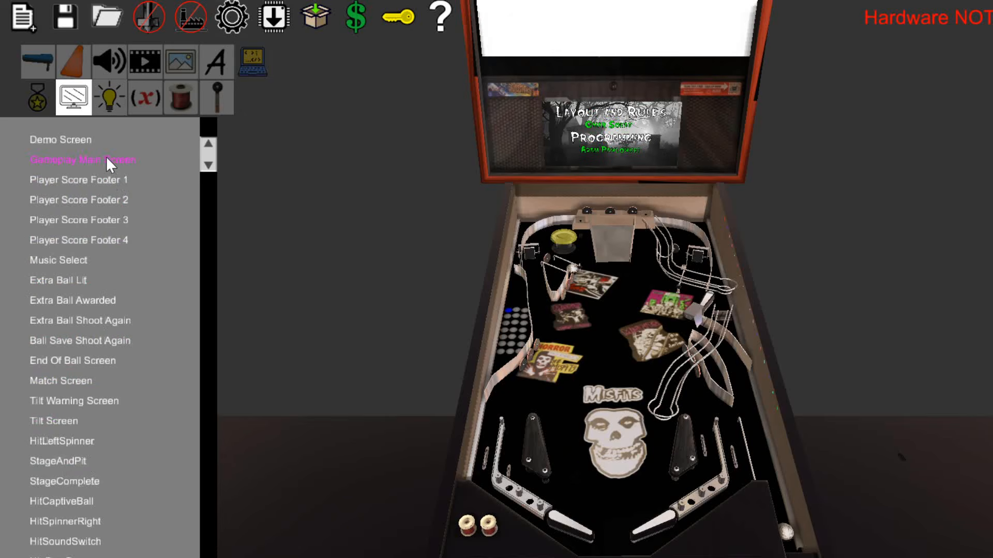
left_click(82, 140)
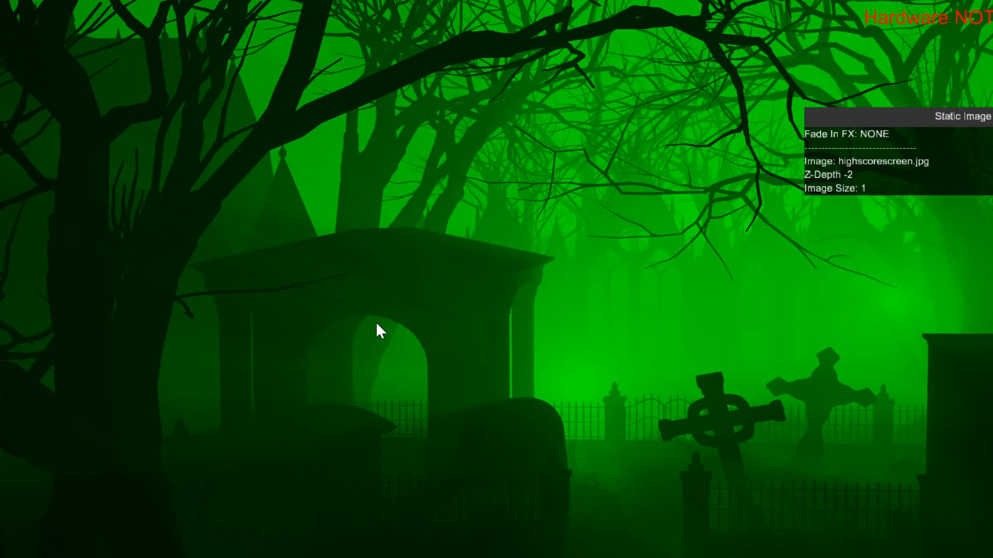
key("Escape")
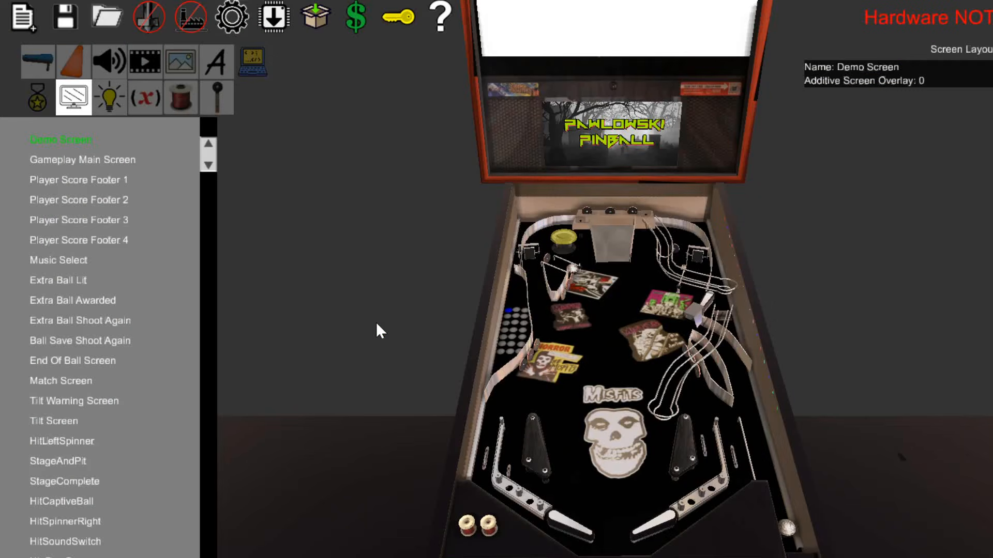
Open the Demo Screen 2 layout to examine its logo artwork, and close it.
scroll(198, 495, "down", 5)
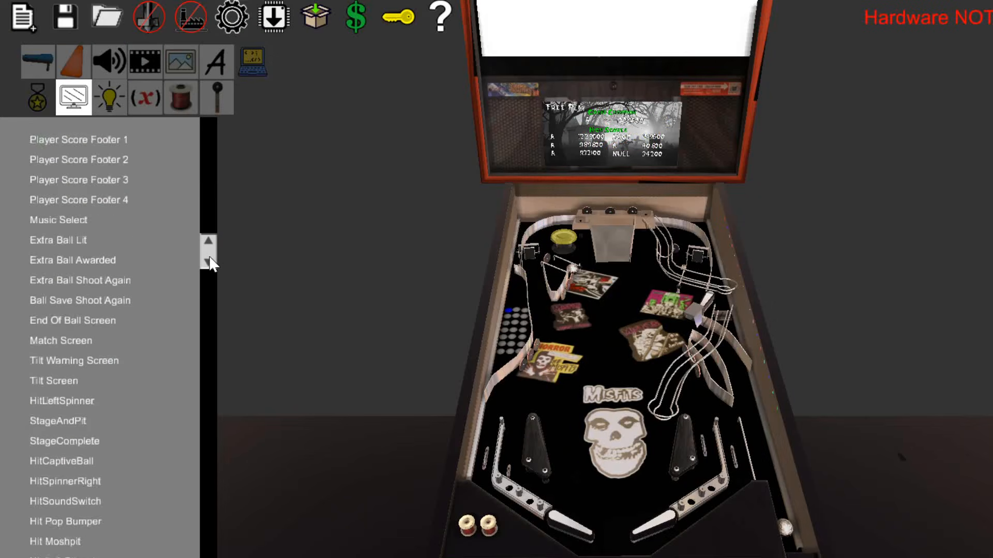
double_click(58, 500)
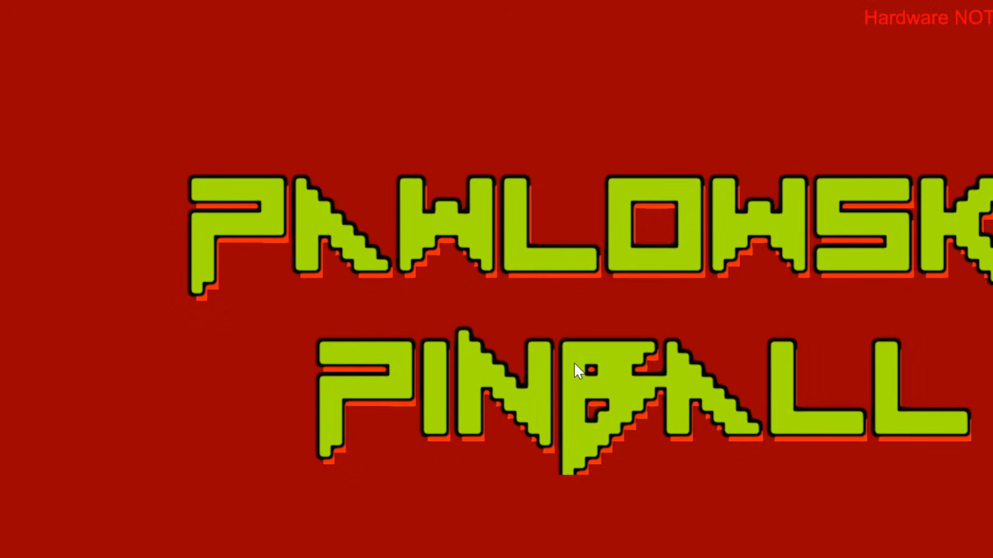
key("Escape")
Open the Demo Screen 3 layout and inspect the variable text settings of the high-score names and the grand champion's name and score.
double_click(92, 519)
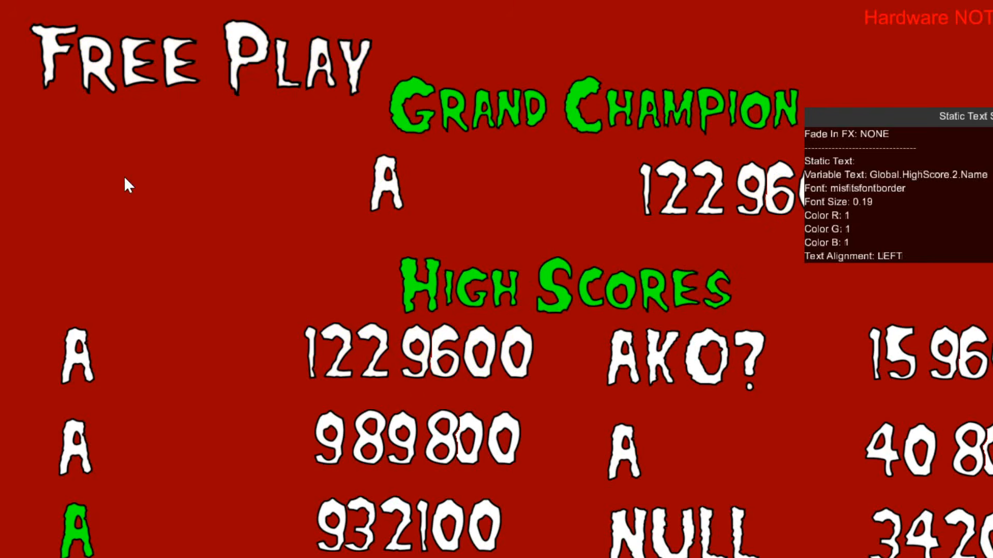
left_click(77, 359)
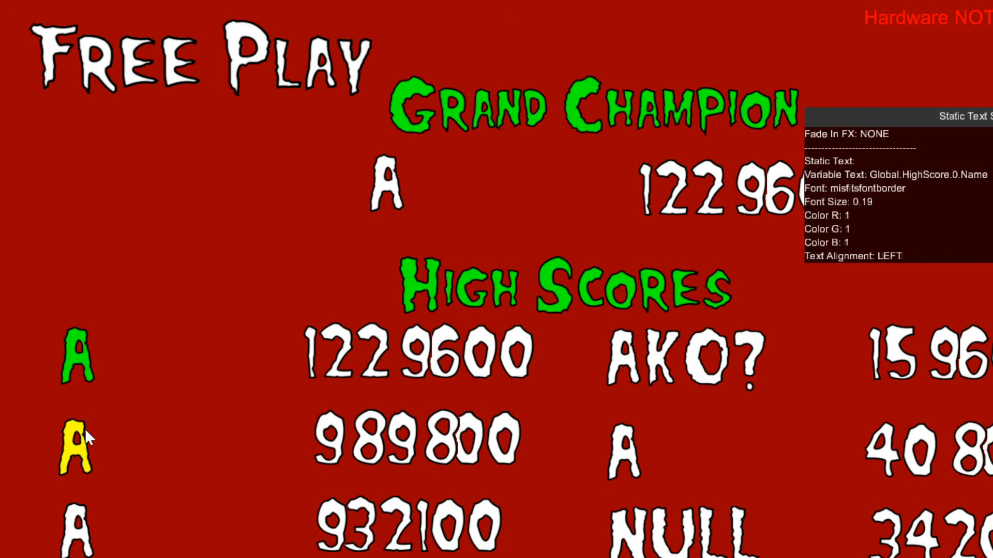
left_click(83, 448)
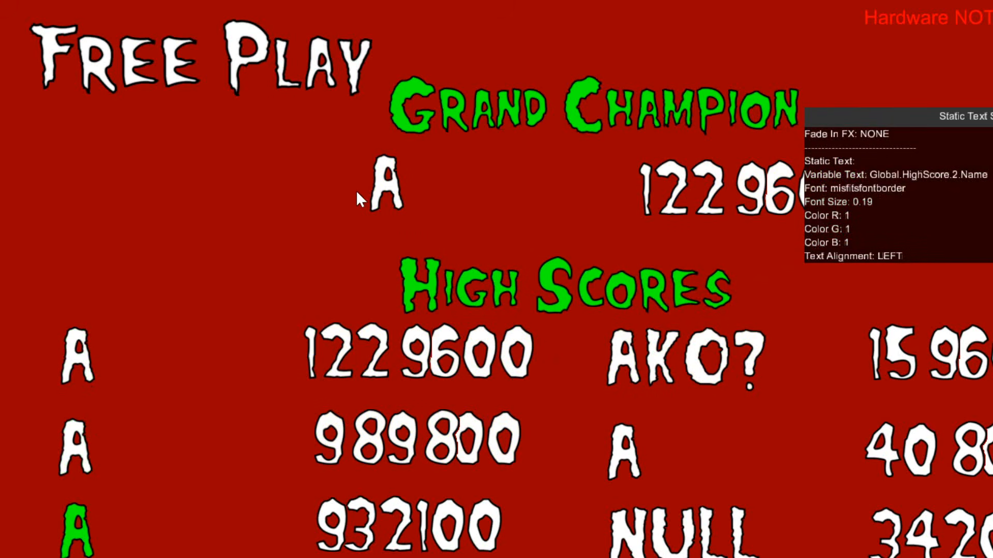
left_click(386, 190)
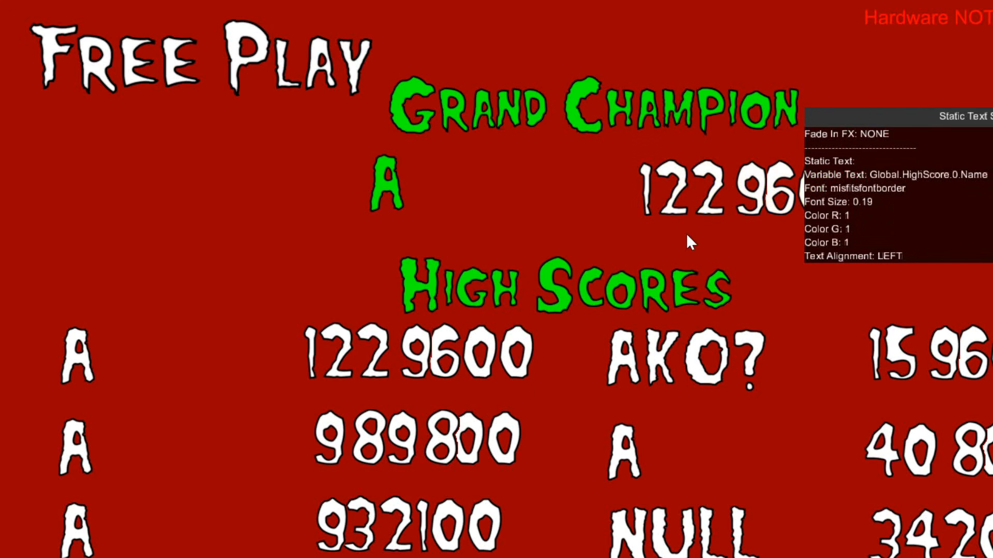
left_click(685, 196)
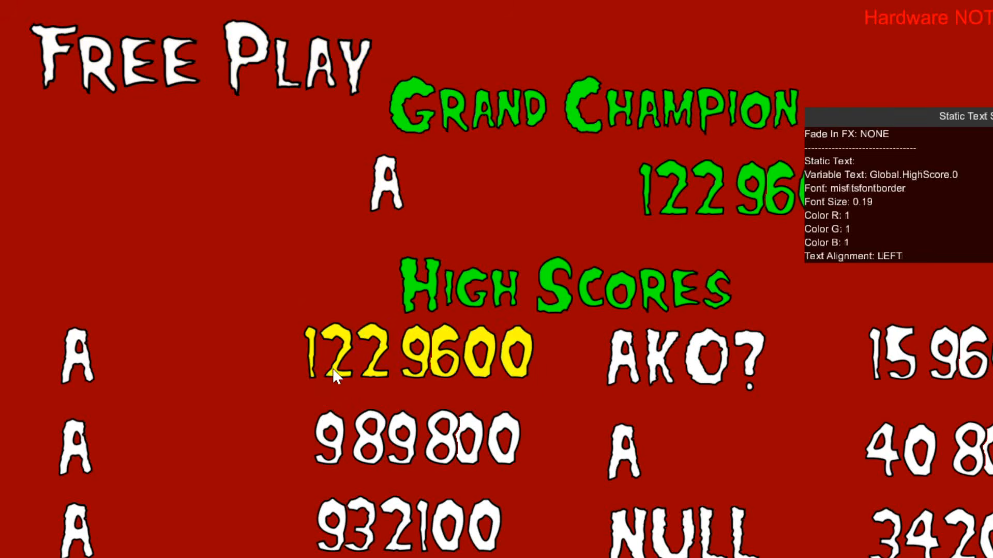
Shift the first high score value and the Free Play text slightly on the Demo Screen 3 layout, and close it.
left_click(309, 357)
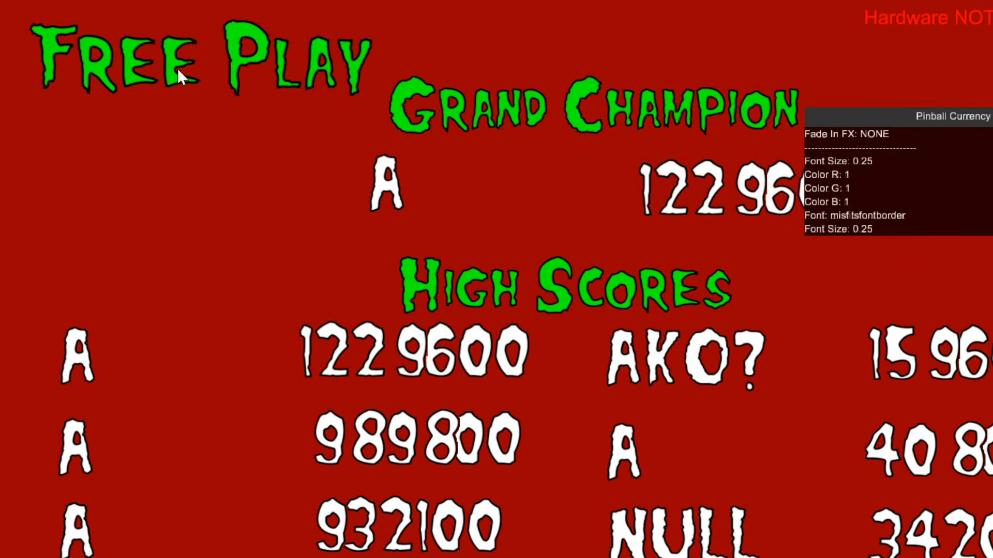
left_click_drag(178, 69, 171, 64)
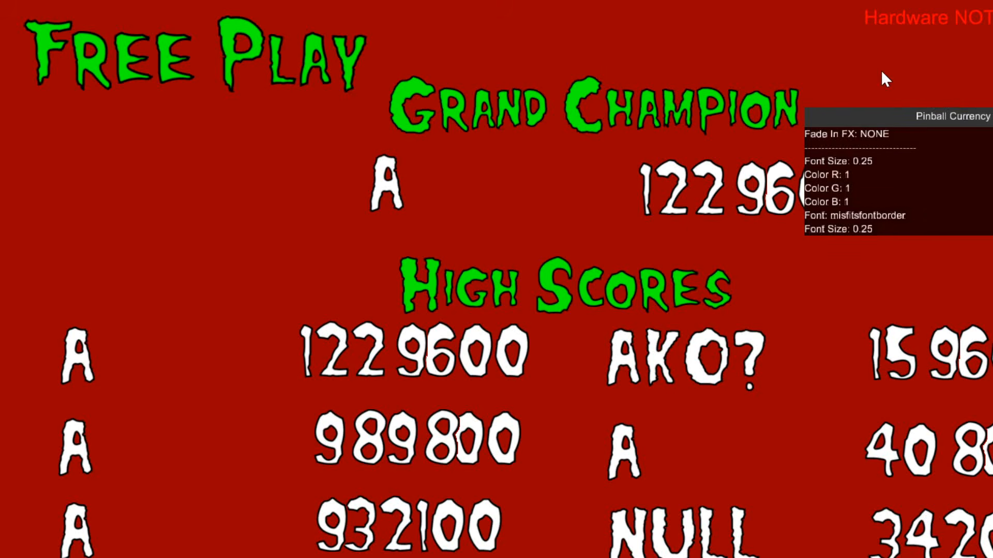
key("Escape")
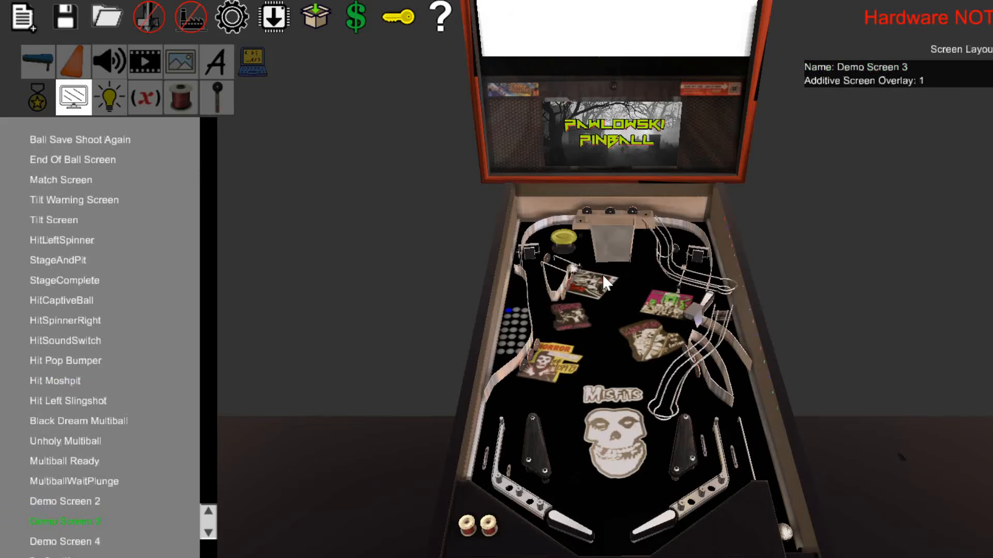
Switch between the full-size display, editor and play views, start a game and try the flippers.
left_click(629, 128)
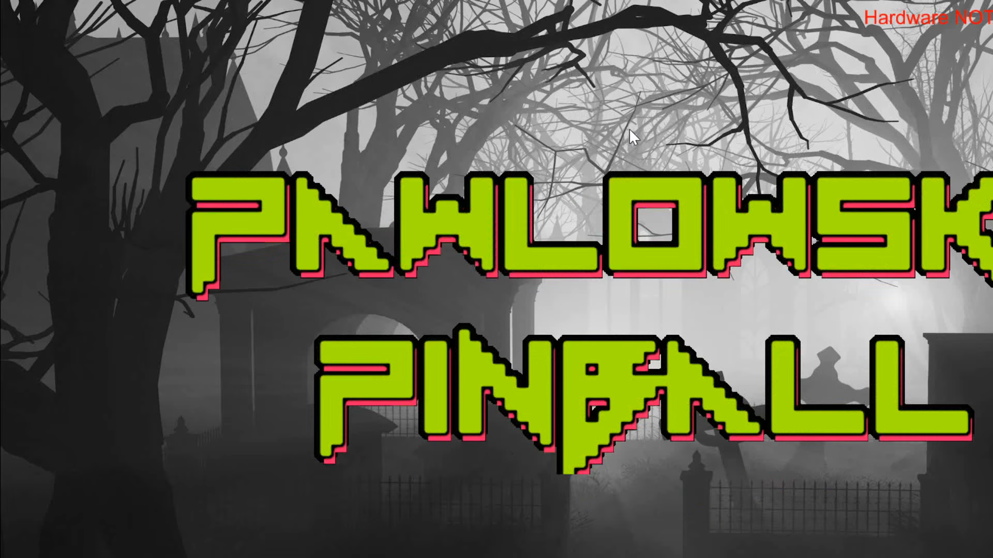
left_click(629, 129)
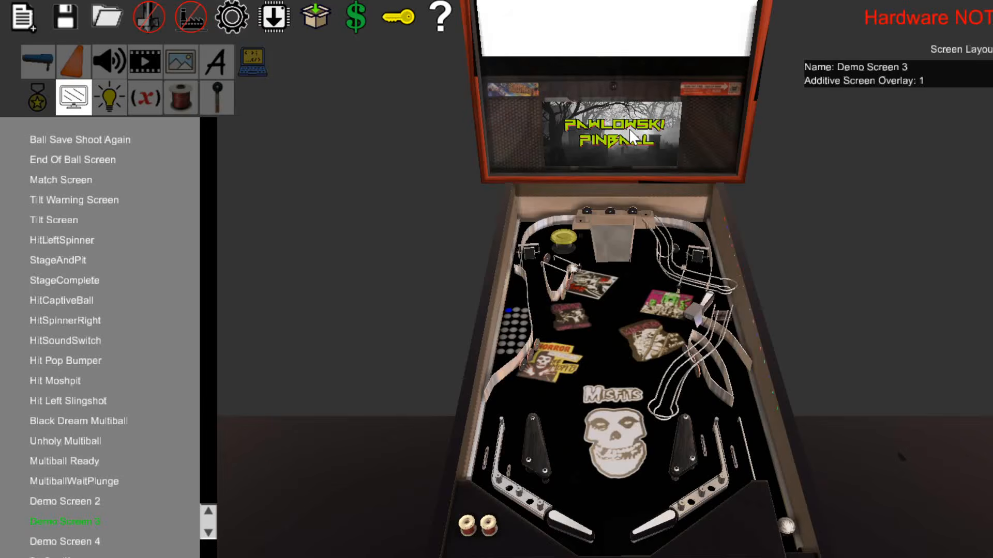
left_click(628, 128)
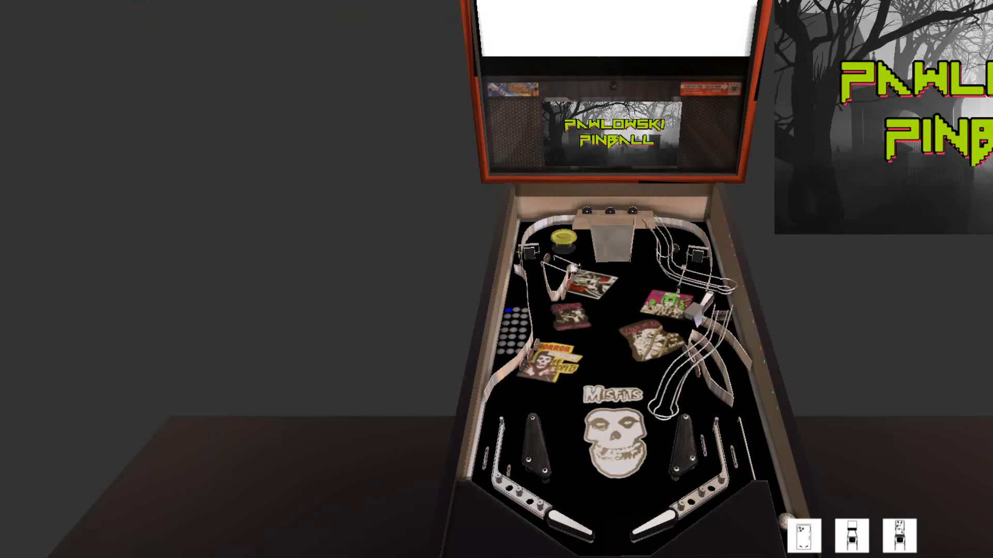
key("Tab")
key("Tab")
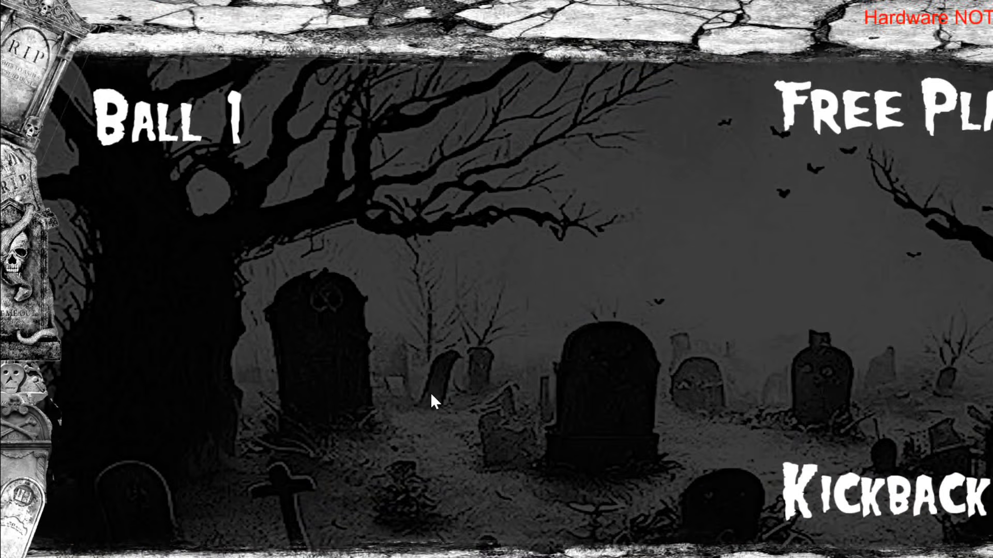
key("shift")
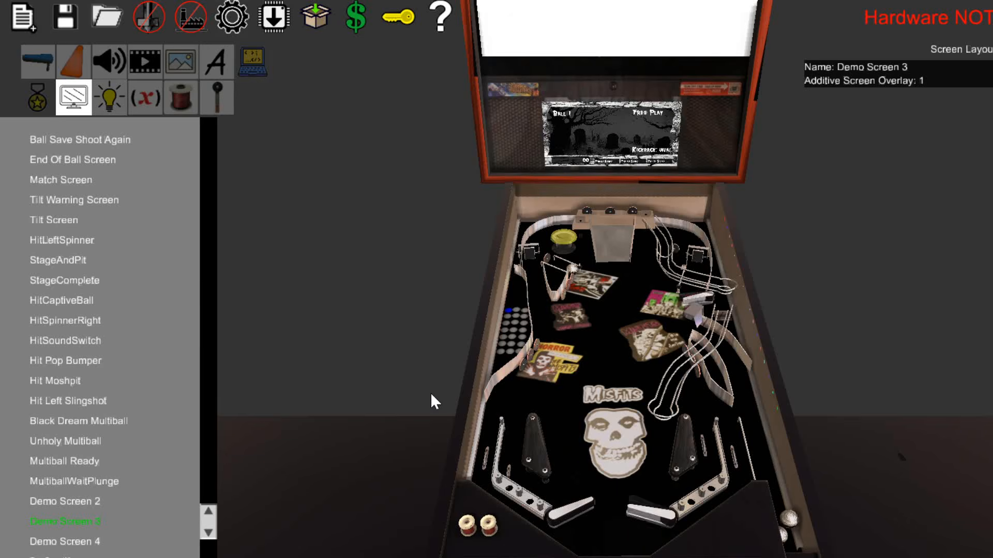
key("Right")
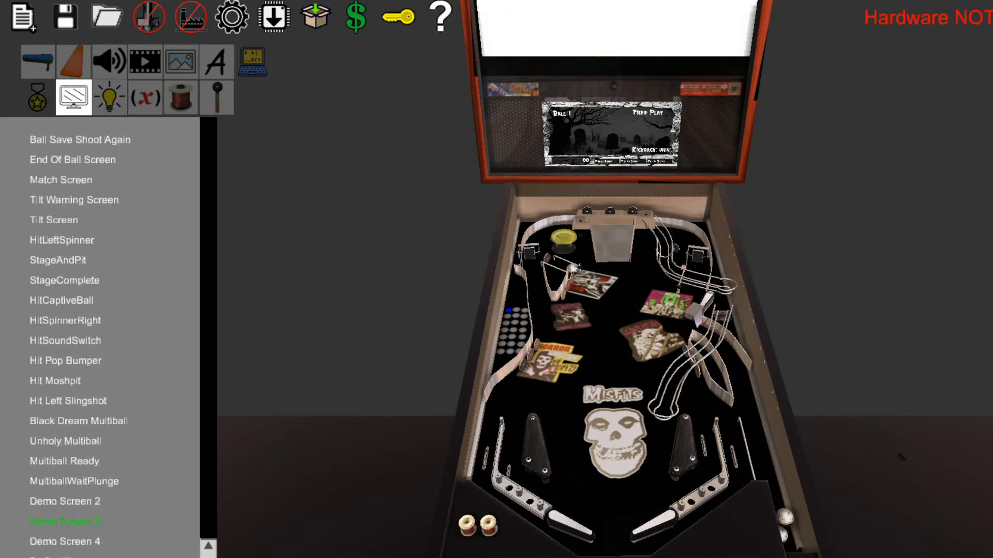
Inspect the properties of the Tilt Warning Screen and Tilt Screen layouts, then review the global settings.
left_click(68, 202)
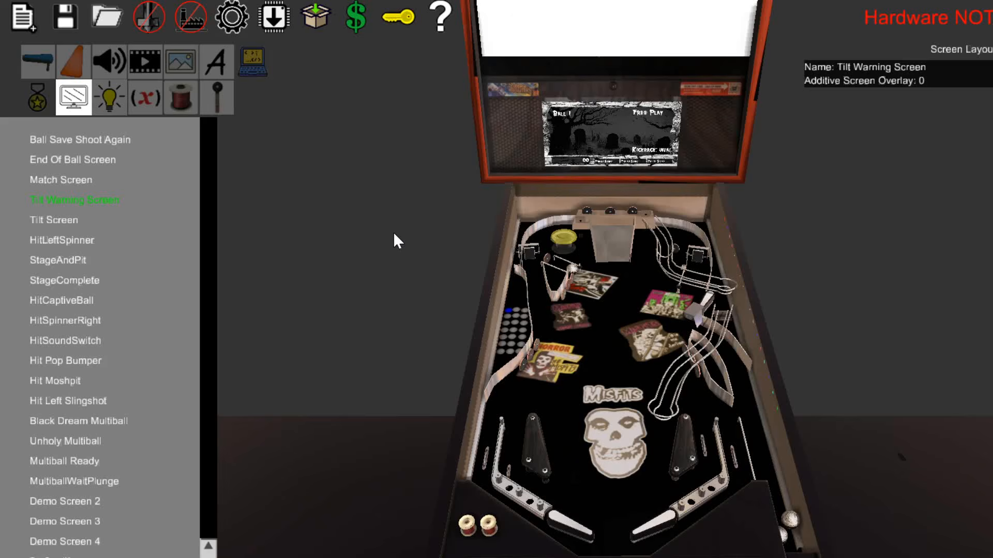
left_click(67, 223)
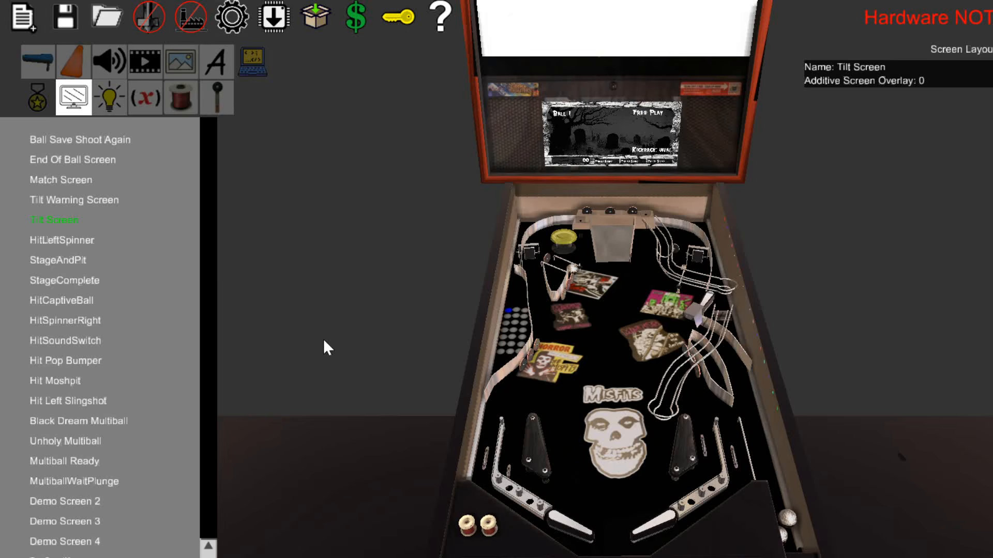
left_click(239, 20)
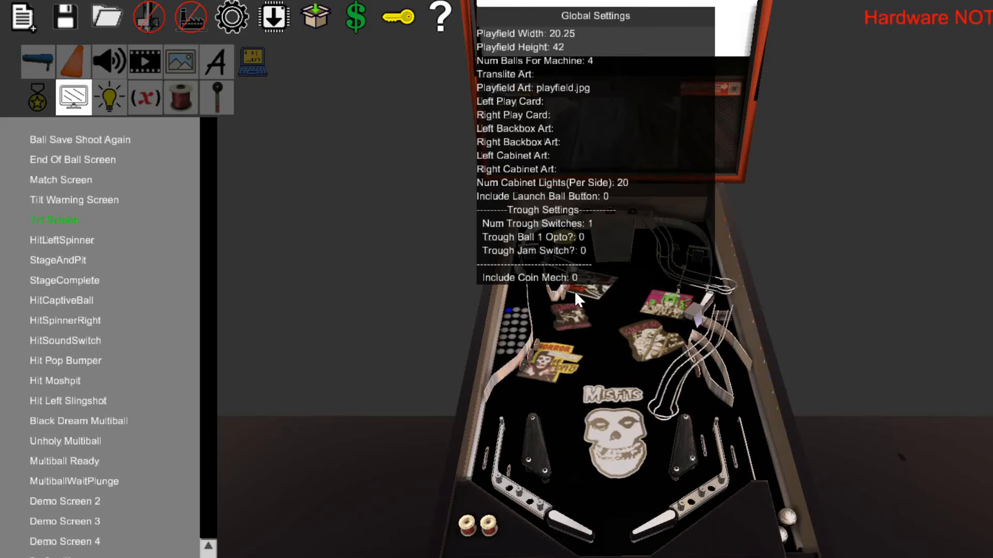
left_click(357, 180)
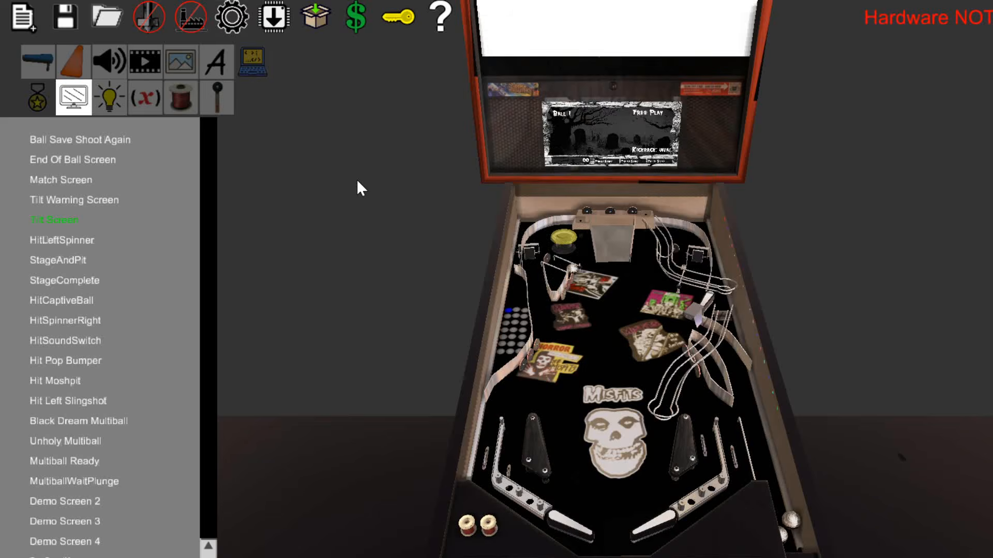
Open the Switch Test in the machine's admin settings.
key("Return")
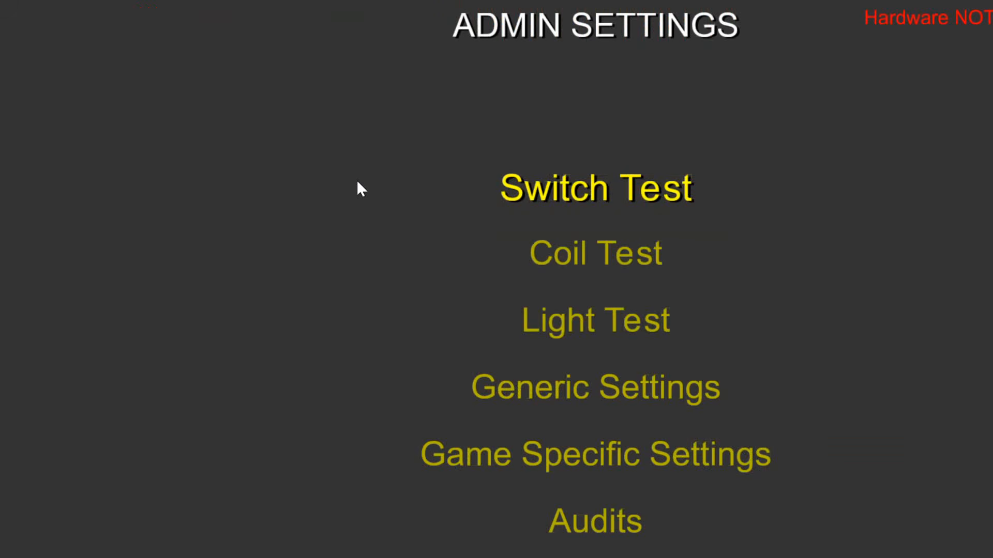
key("Return")
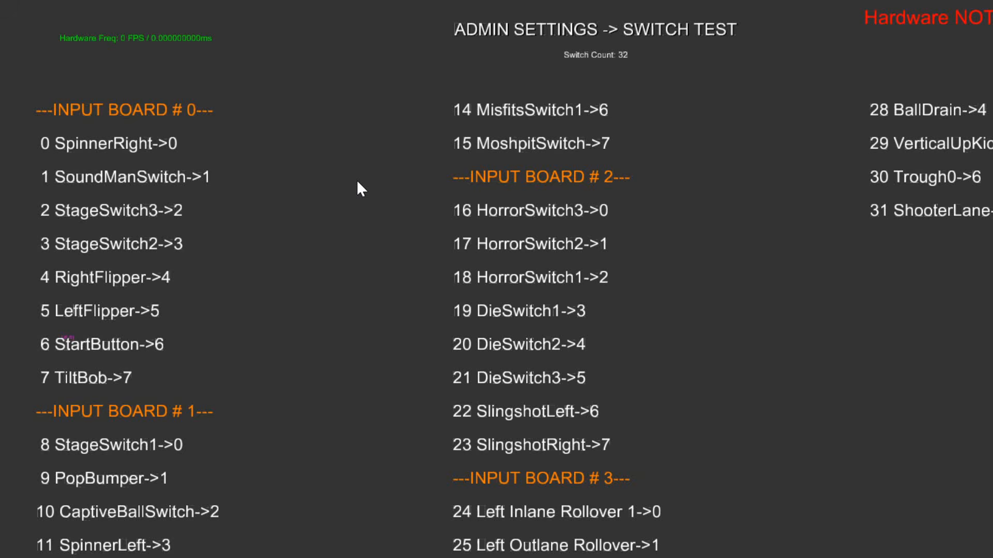
Leave the Switch Test and review the machine's switch list in the editor down to the ShooterLane entry.
key("Escape")
key("Escape")
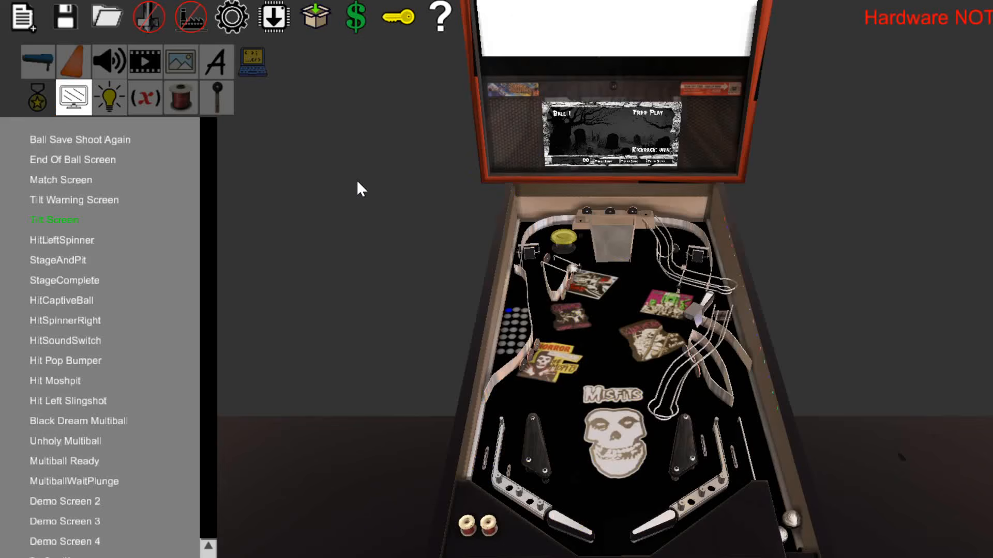
left_click(217, 97)
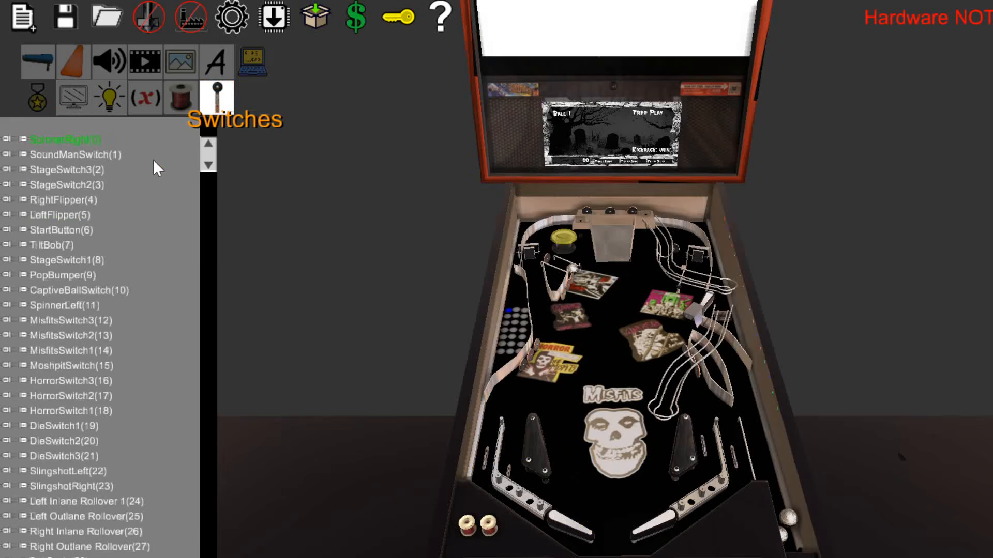
left_click_drag(206, 175, 207, 405)
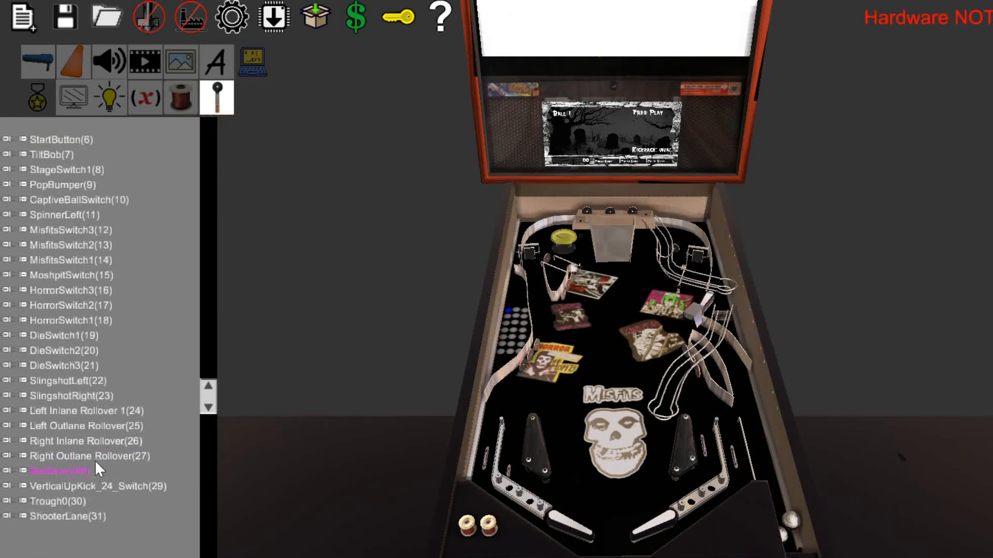
Turn on Include Coin Mech in the global settings and check the CoinDoor and CoinSwitch entries in the switch list.
left_click(235, 18)
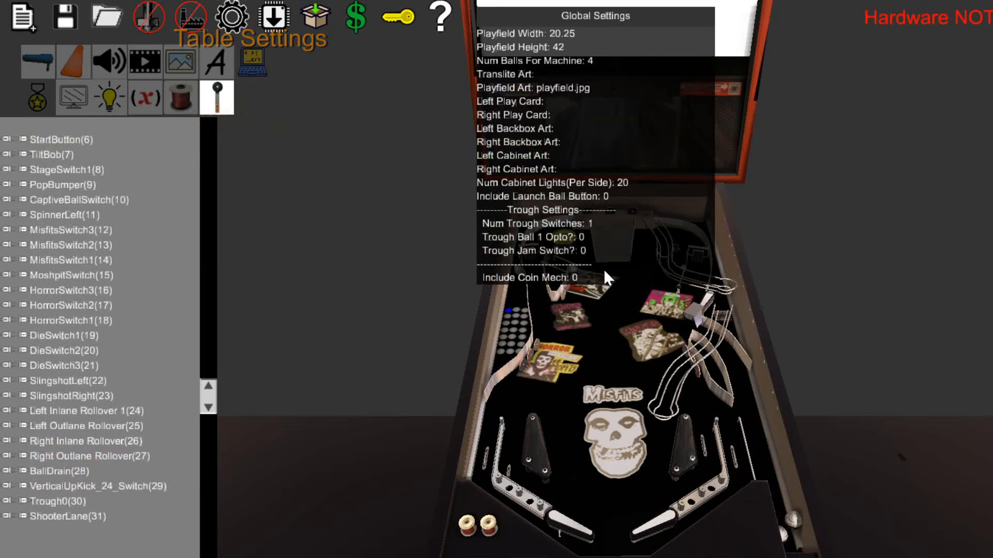
left_click(589, 299)
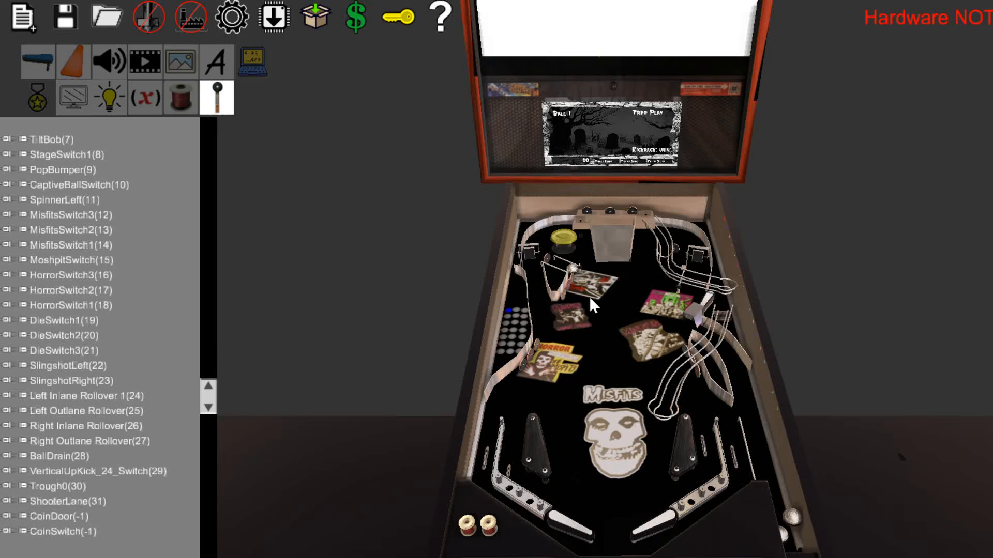
left_click(73, 518)
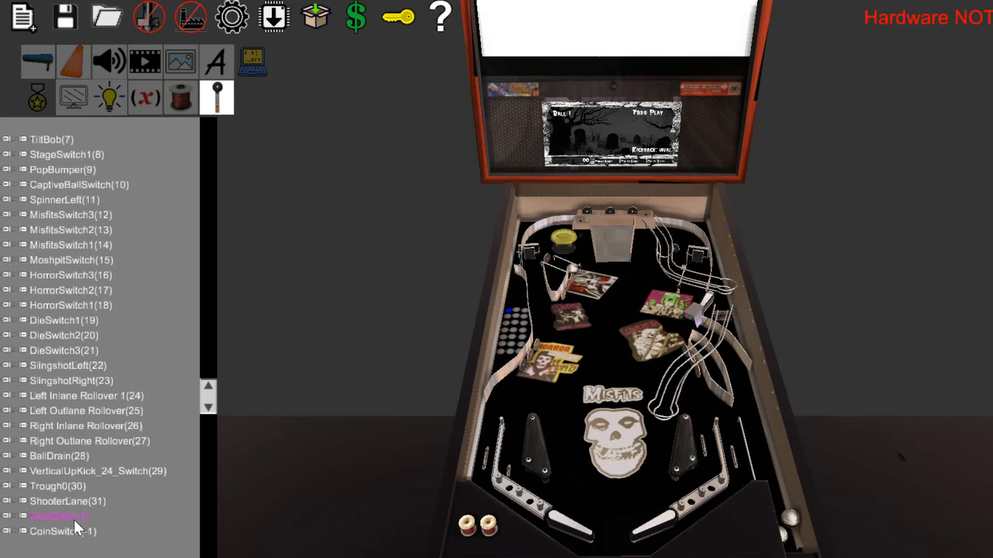
left_click(50, 533)
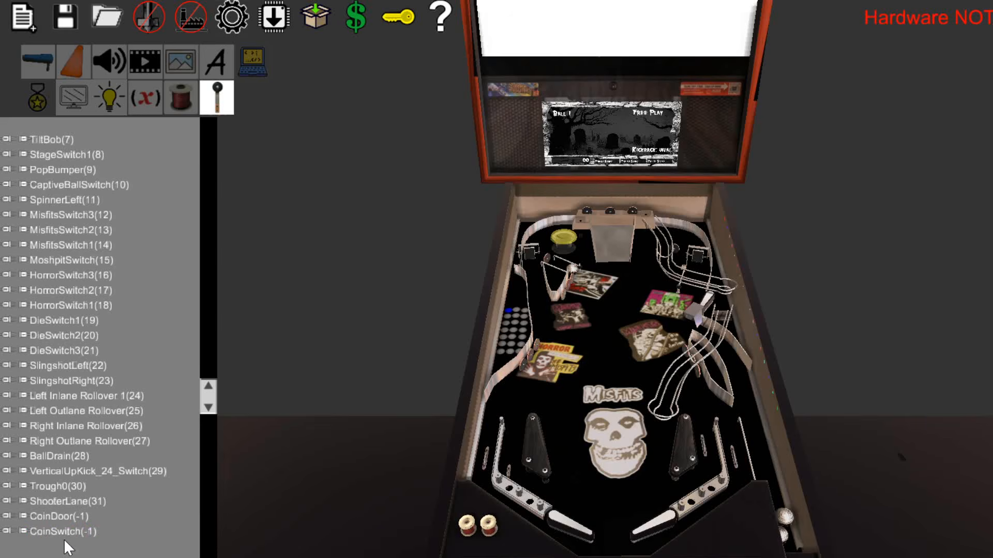
left_click(78, 518)
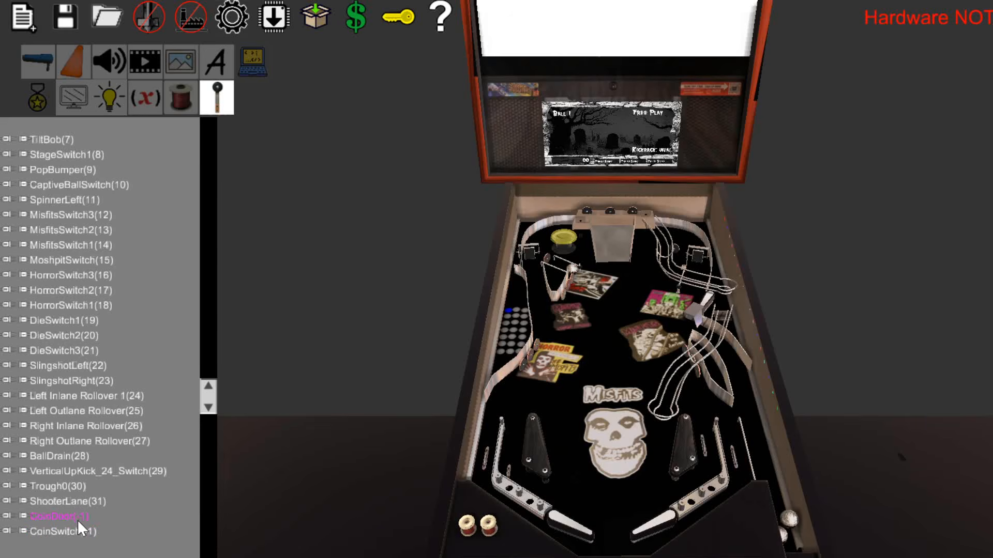
left_click(92, 530)
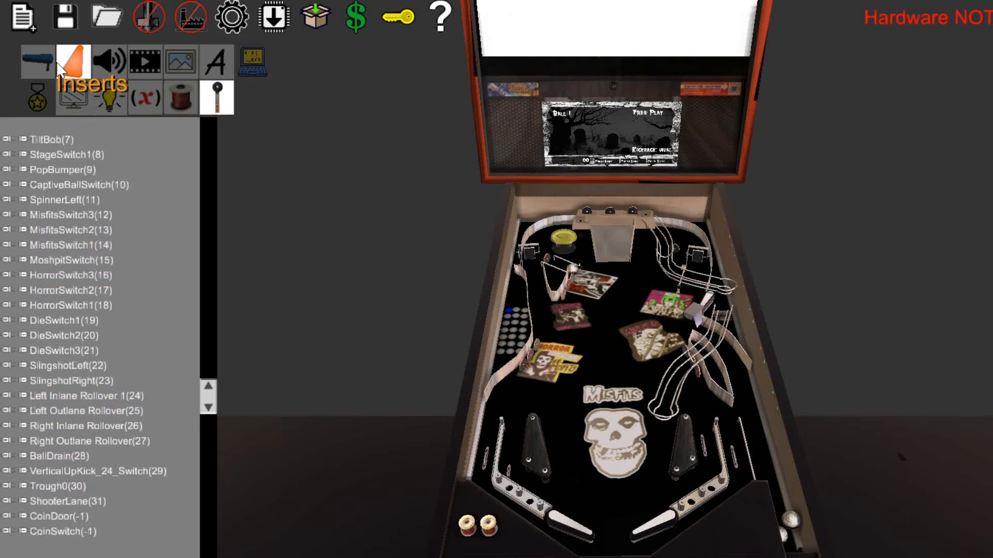
Place two red posts on the lower playfield, just left of the Misfits logo.
left_click(37, 61)
left_click_drag(404, 410, 604, 328)
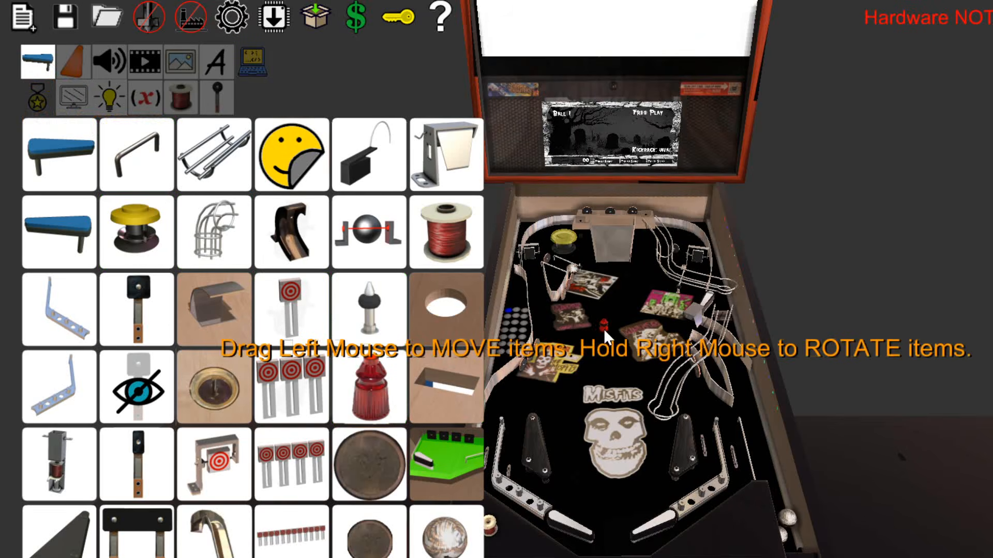
left_click_drag(369, 393, 591, 411)
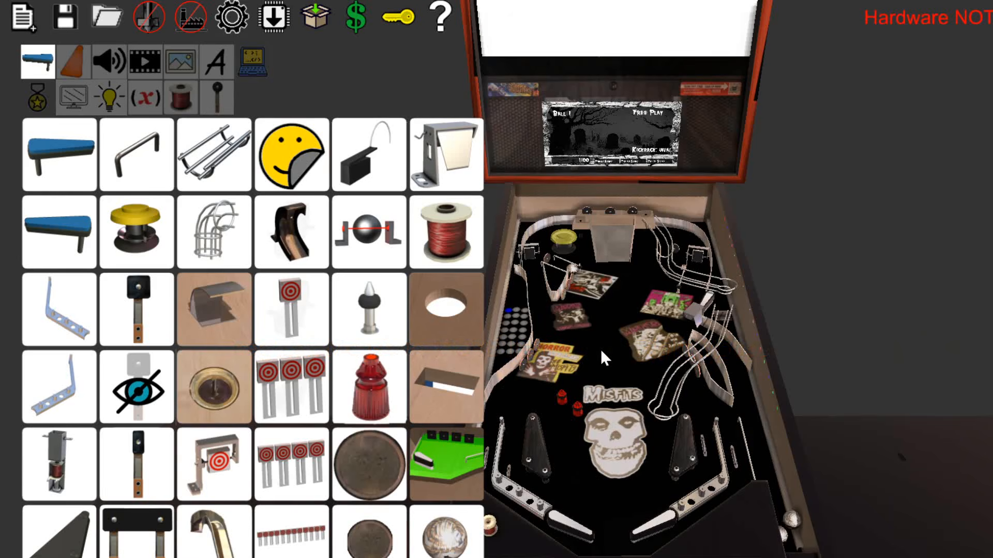
Place a GI bulb on the lower-left playfield below the Horror Business decal and set its ColorG to 1.
left_click(73, 62)
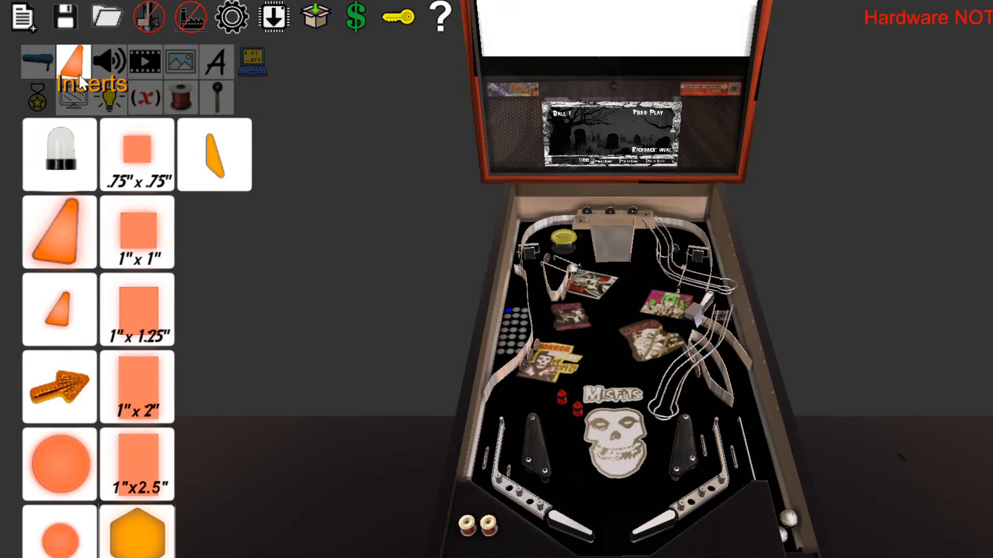
left_click_drag(64, 162, 519, 388)
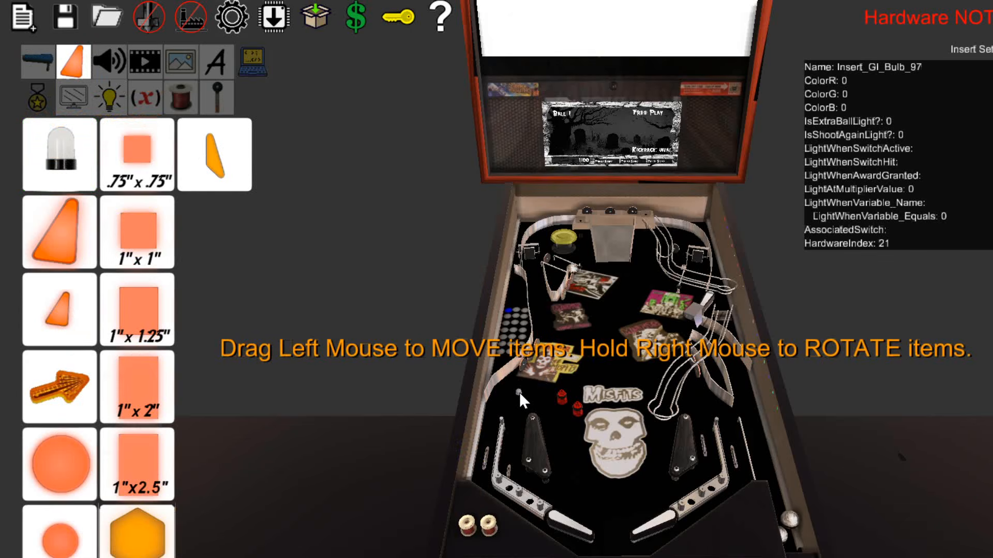
scroll(519, 392, "up", 3)
scroll(519, 392, "up", 3)
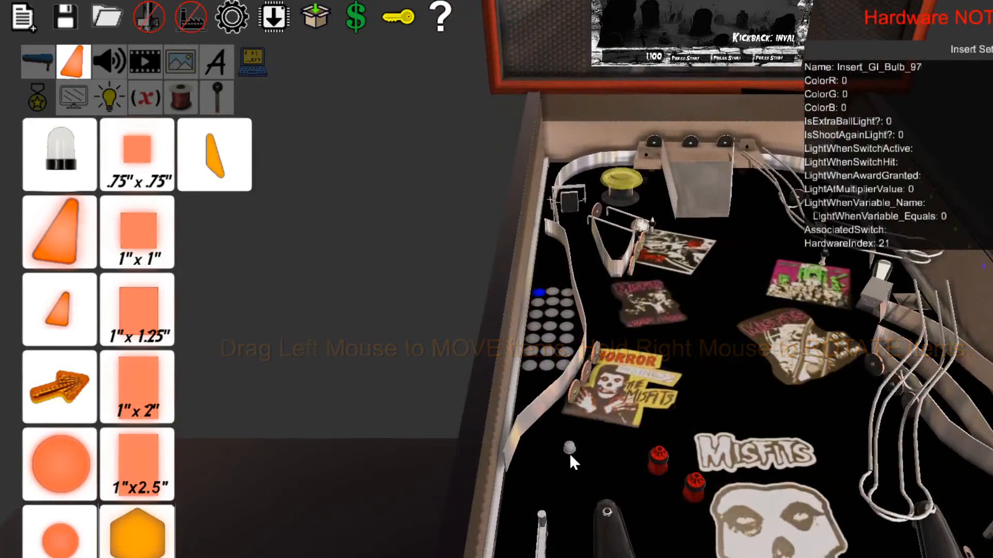
left_click_drag(569, 450, 568, 444)
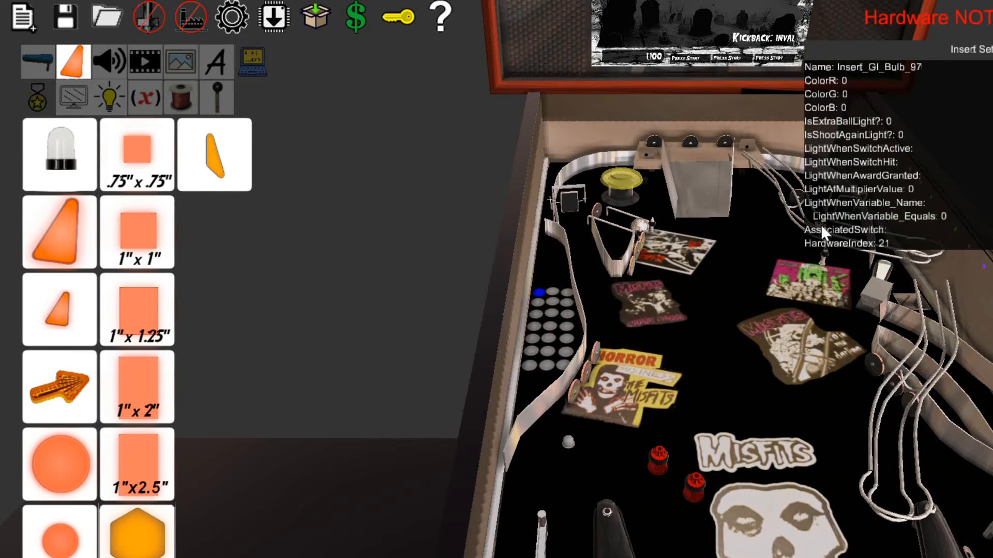
left_click(853, 97)
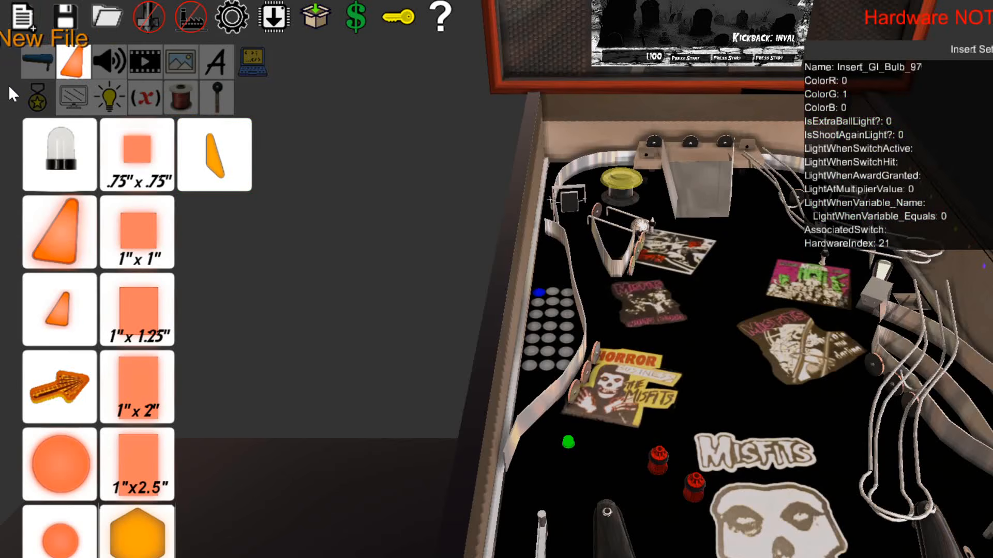
Add a second GI bulb with ColorB set to 1 and position it beside the green bulb.
left_click_drag(59, 168, 544, 473)
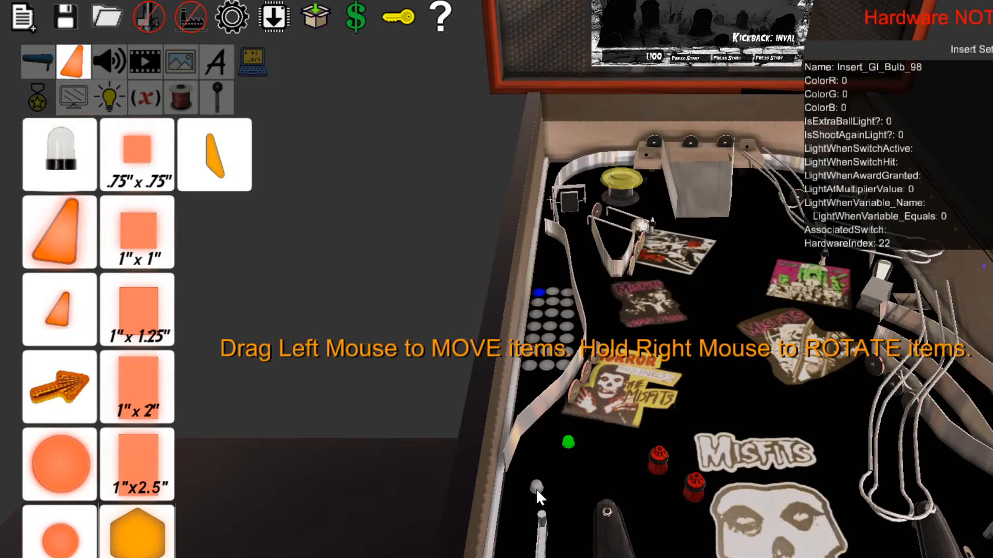
left_click(849, 103)
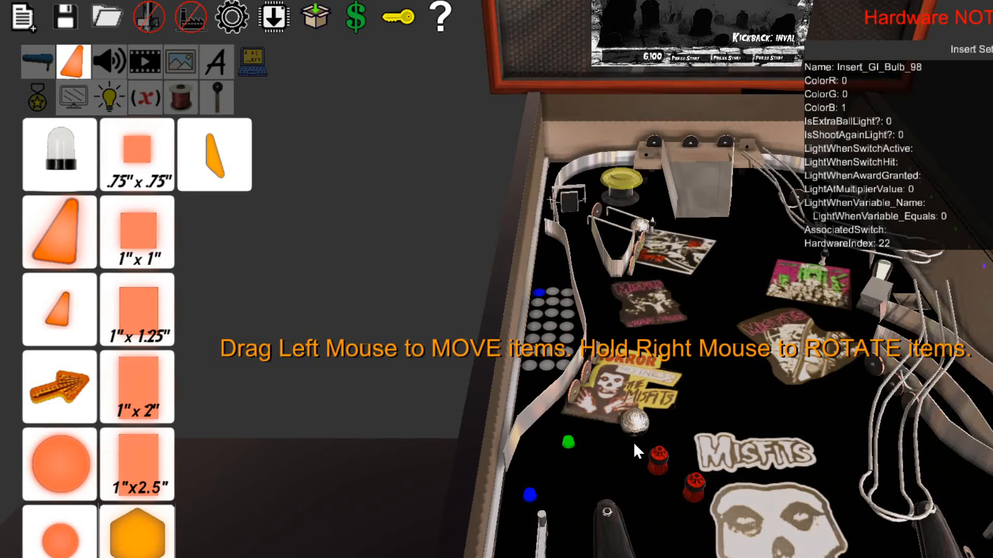
left_click_drag(526, 494, 584, 463)
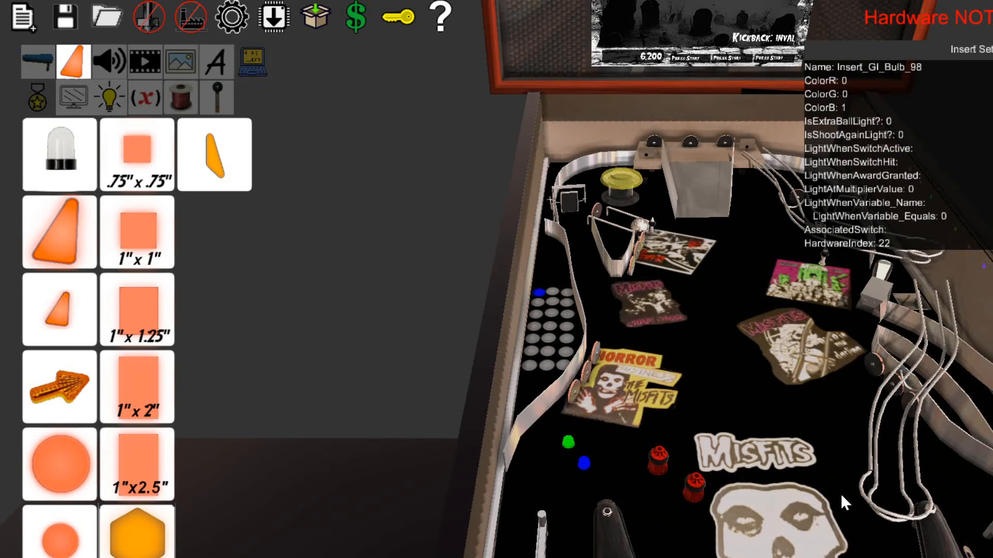
scroll(841, 495, "down", 8)
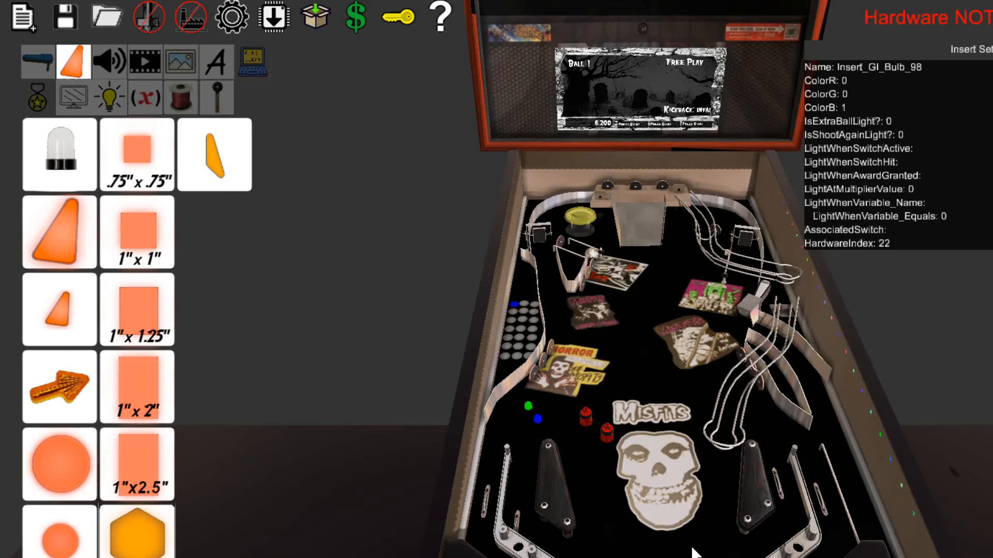
key("b")
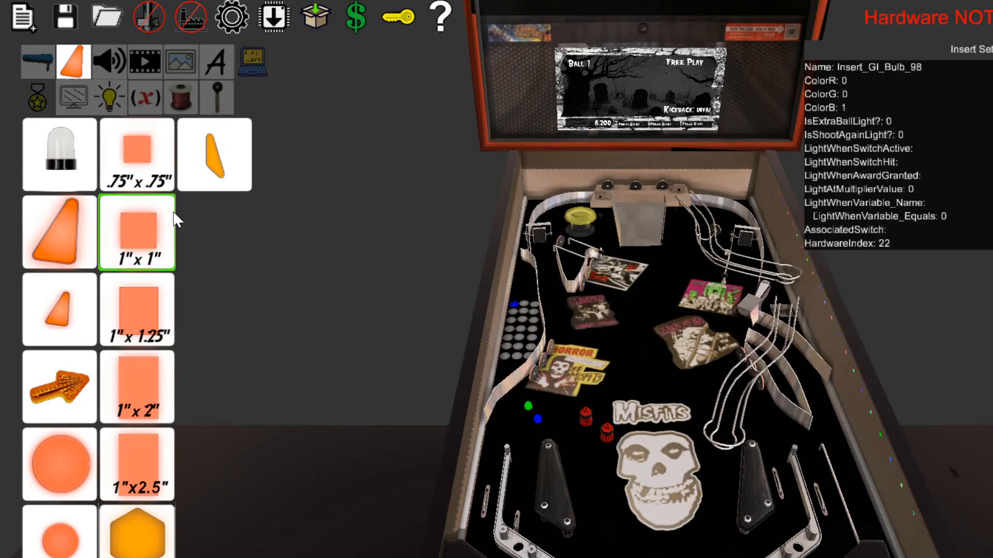
Add a wood playfield section near the upper middle of the table and set its height to 5.
left_click(38, 61)
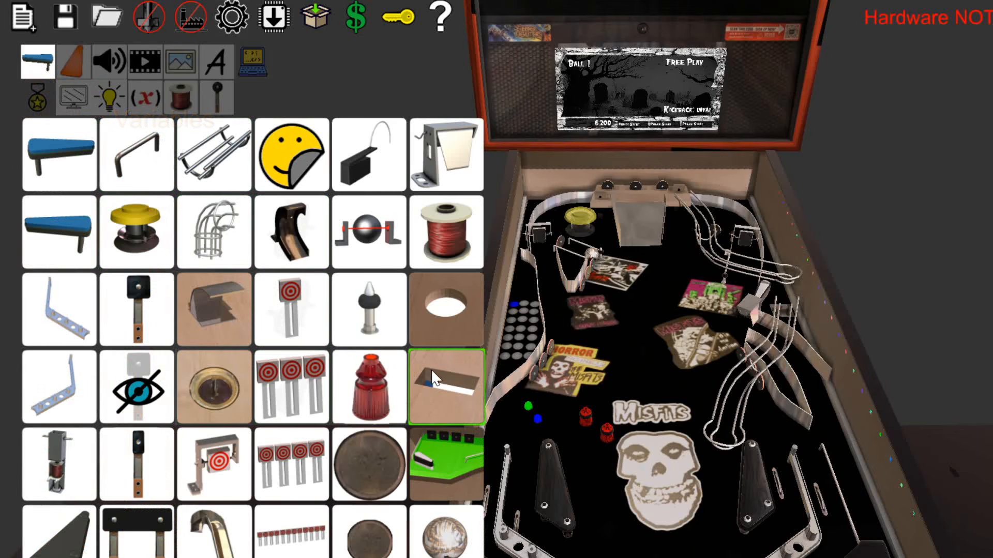
left_click(467, 460)
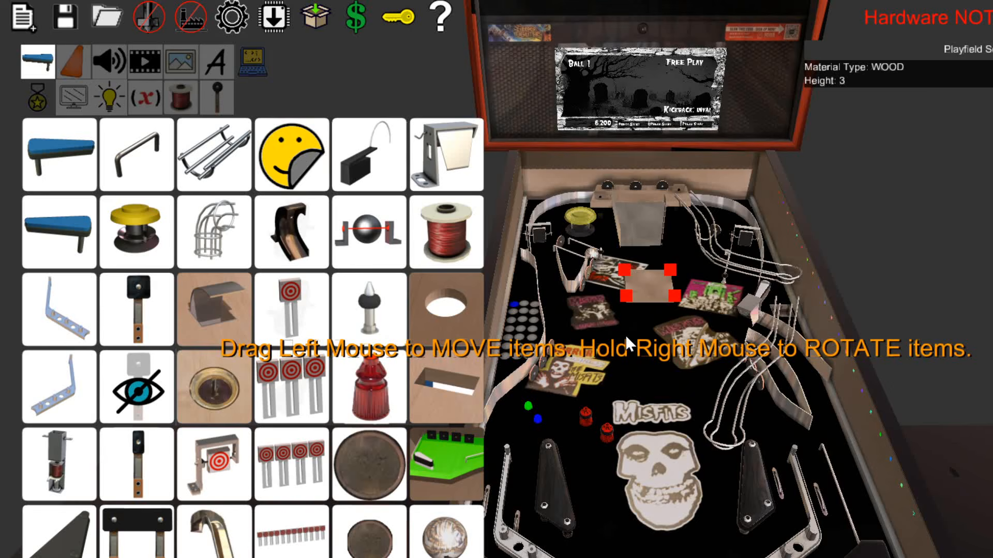
left_click(644, 362)
left_click(647, 291)
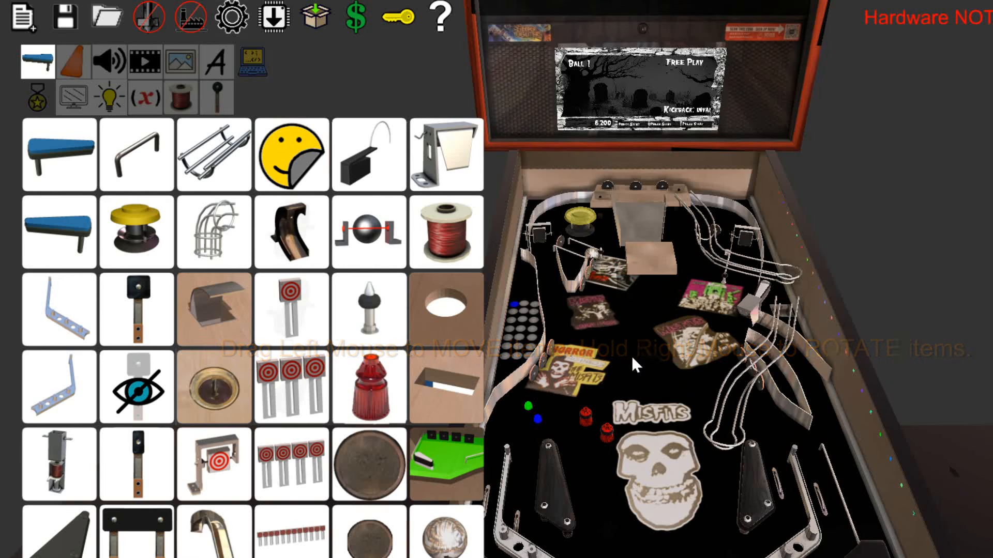
left_click(663, 324)
left_click(650, 263)
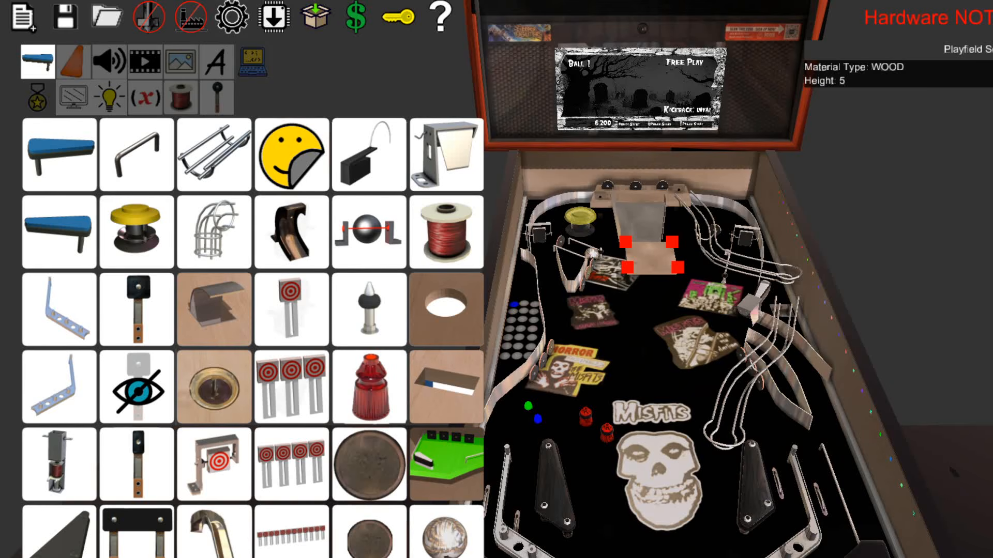
left_click(641, 329)
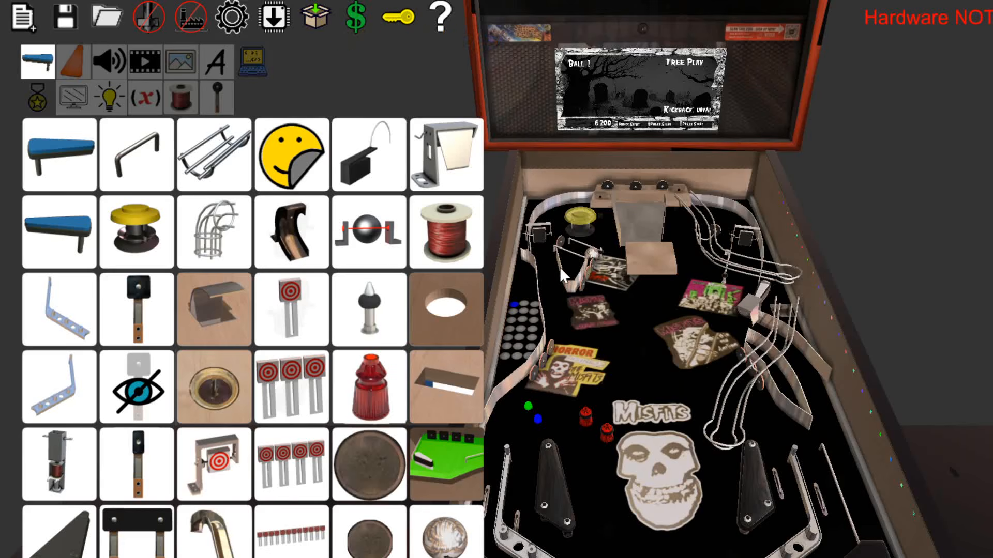
Open the admin settings, go through the Coil Test entries down to TroughCoil, and leave the test.
key("Return")
key("Escape")
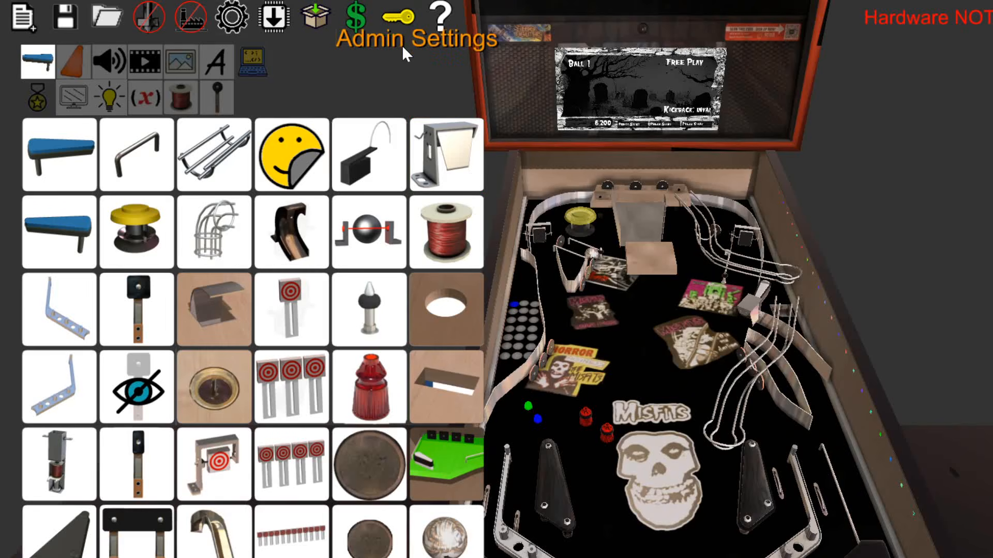
left_click(397, 21)
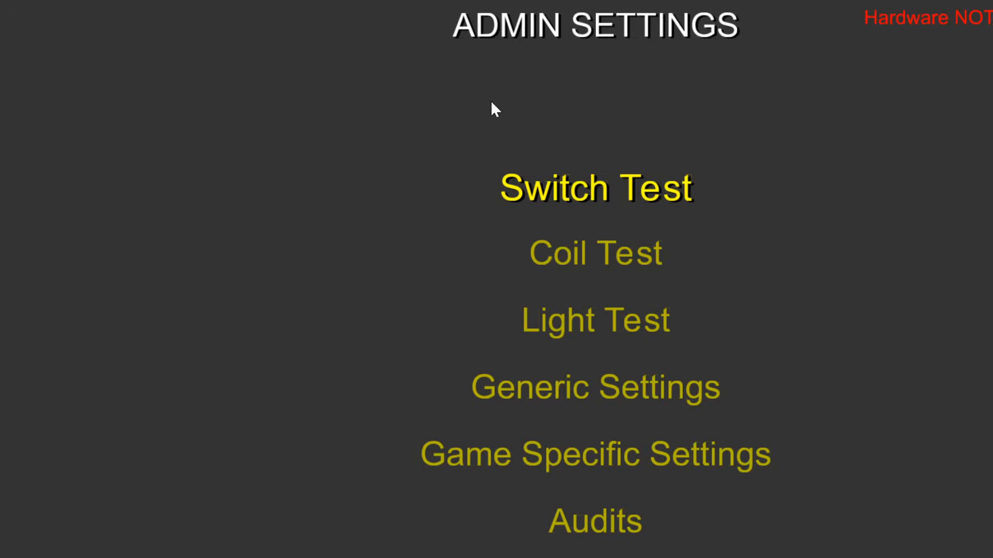
key("Return")
key("Escape")
key("Down")
key("Return")
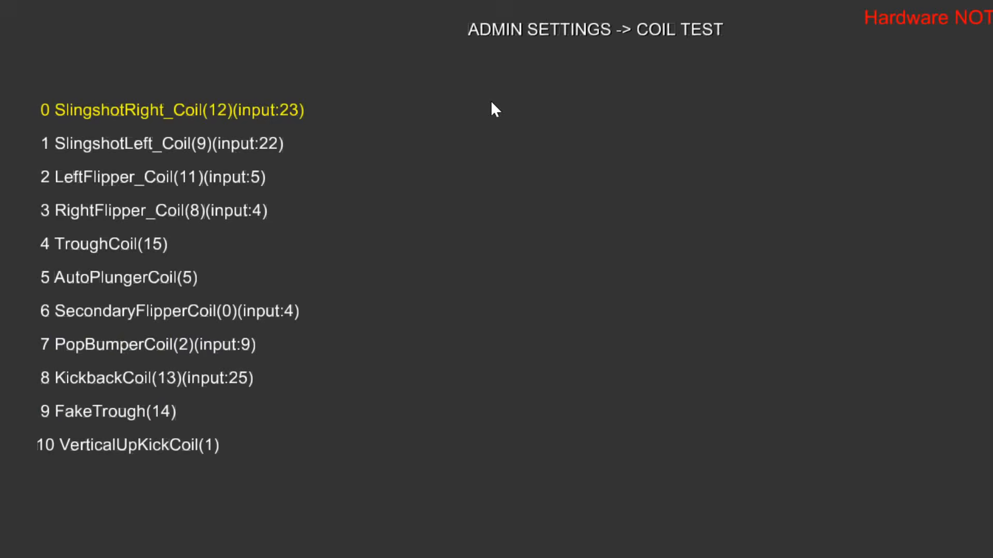
key("Down")
key("Down")
key("Down")
key("Down")
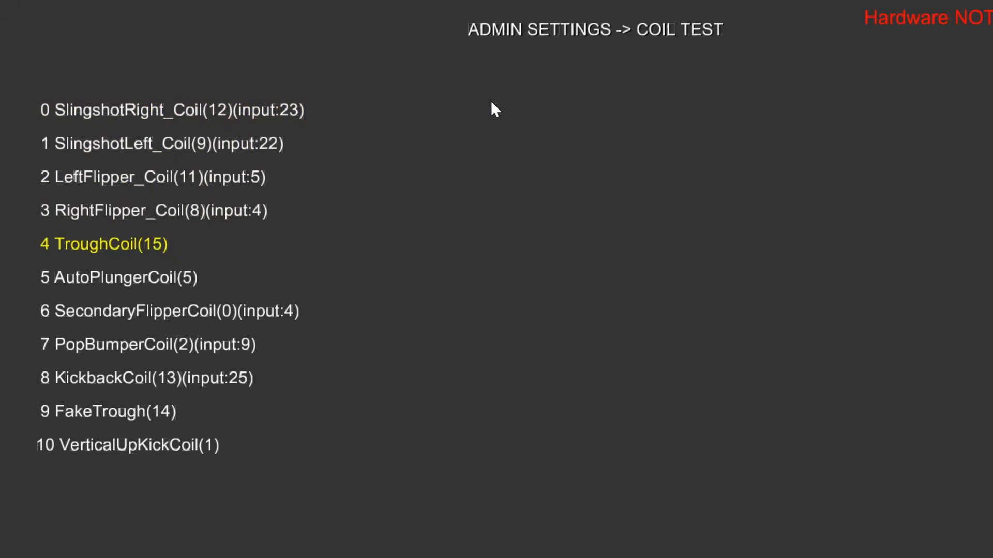
key("Escape")
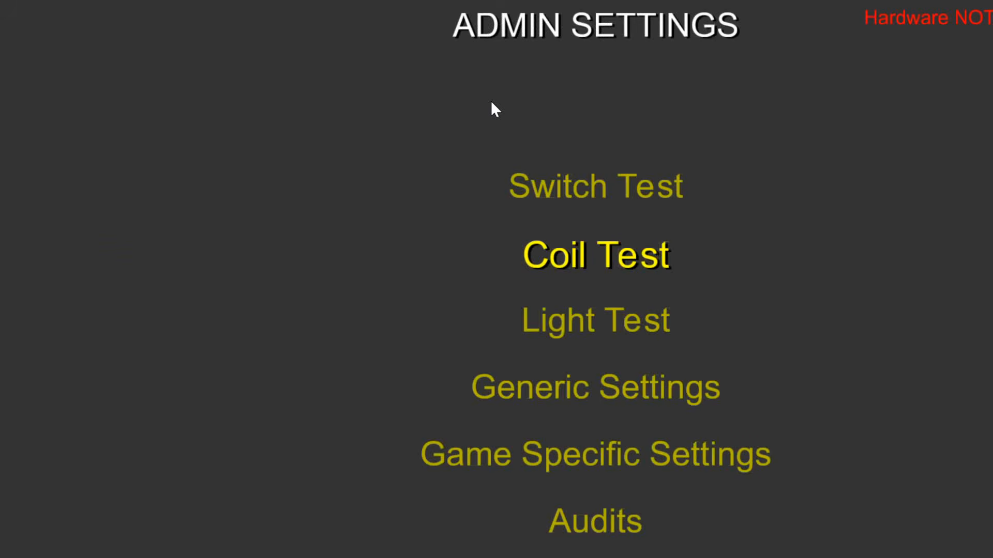
In the Generic Settings, set Backbox Brightness (Attract Mode) to 243 and leave the admin settings.
key("Down")
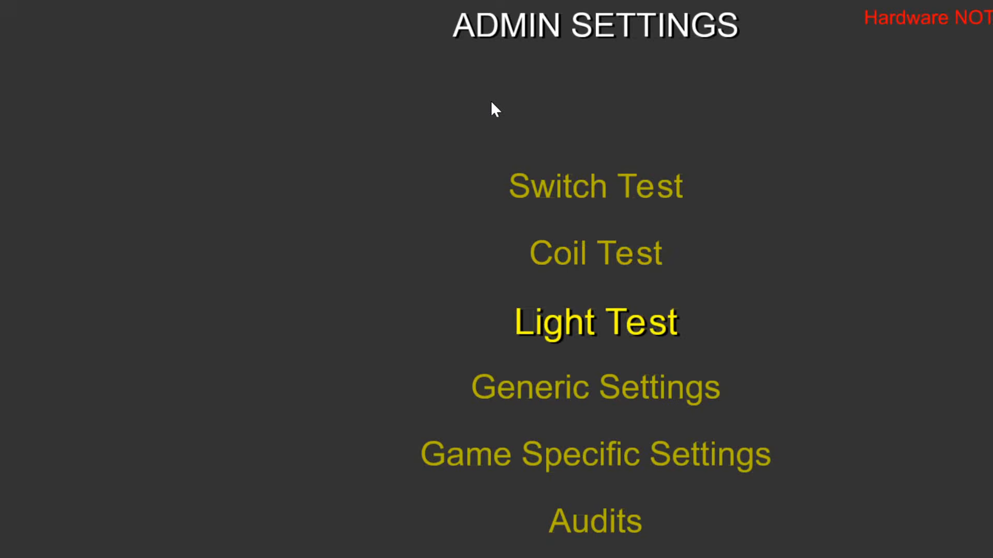
key("Down")
key("Return")
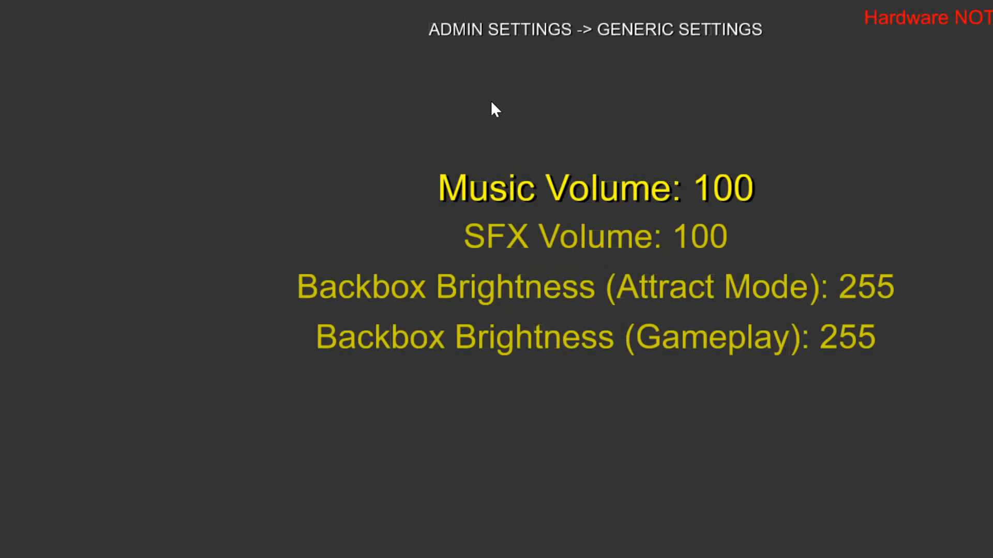
key("Down")
key("Down")
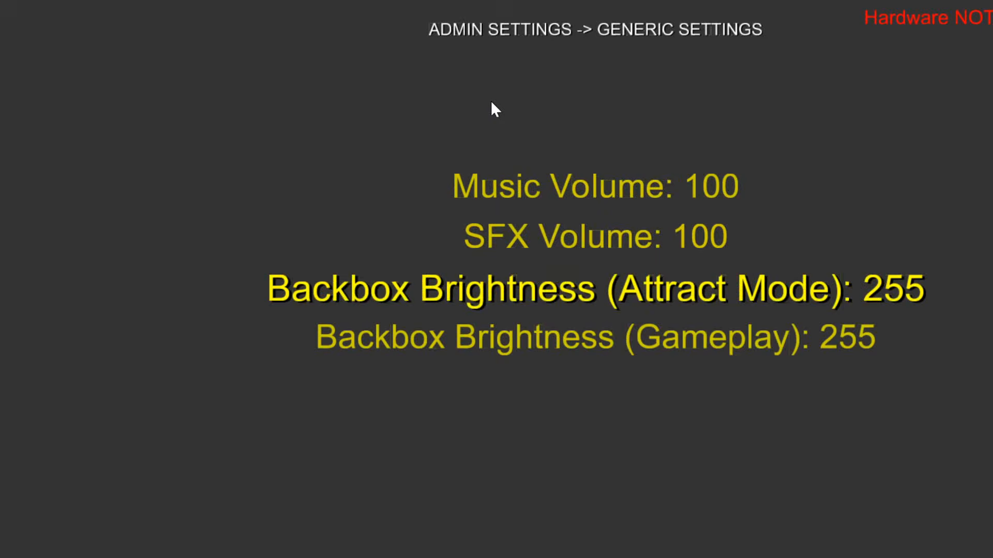
key("Return")
key("Left")
key("Left")
key("Left")
key("Left")
key("Left")
key("Left")
key("Left")
key("Left")
key("Left")
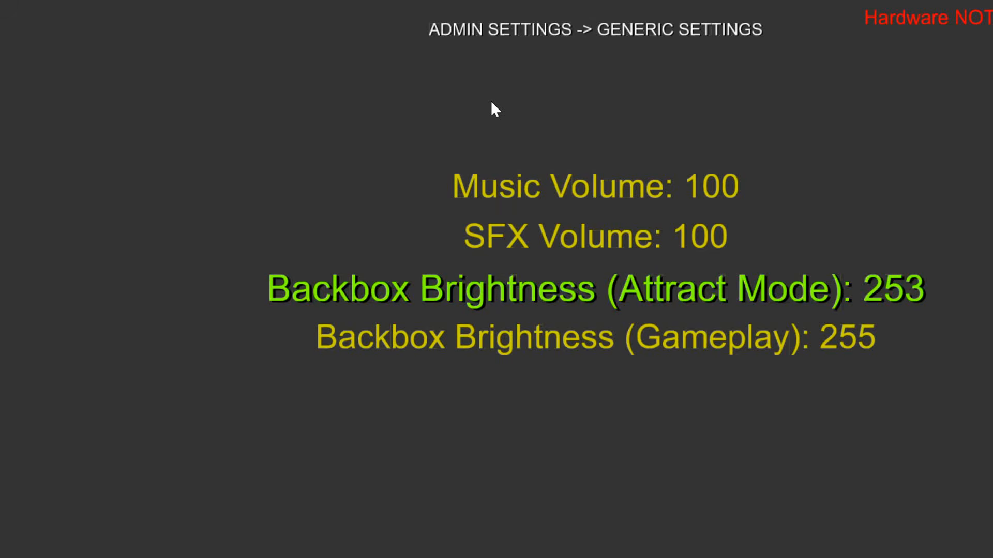
key("Left")
key("Left")
key("Left")
key("Return")
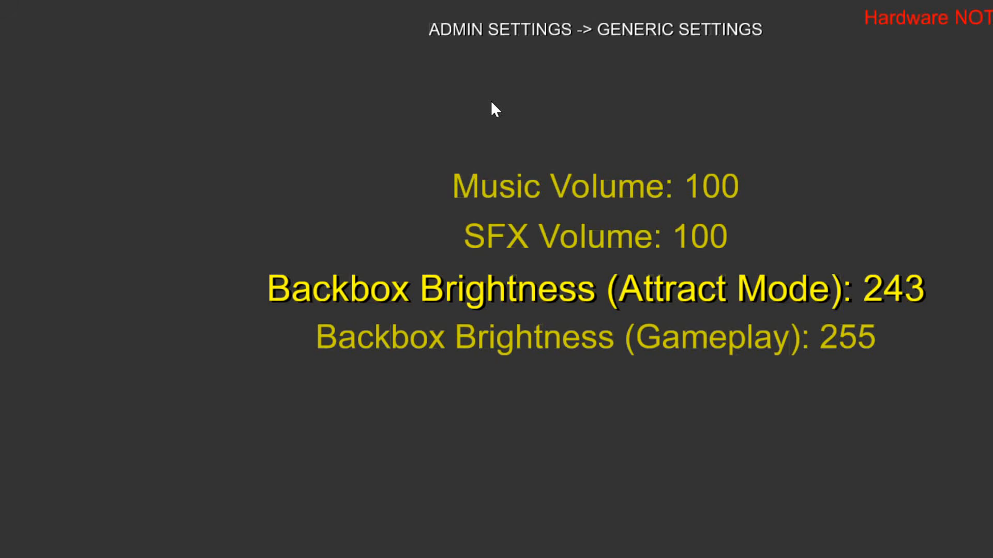
key("Escape")
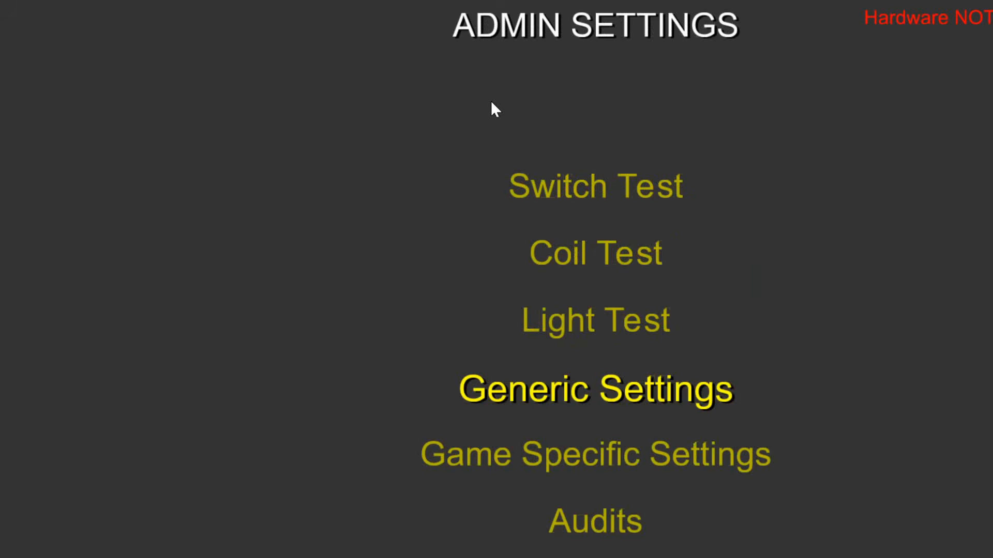
key("Escape")
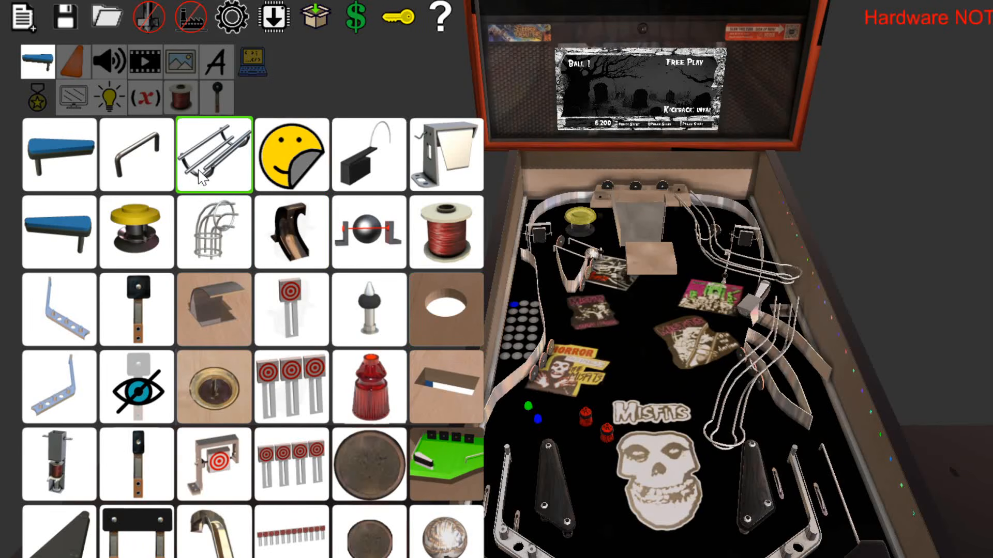
Add a four-point wireform ramp running from below the raised wood section down the playfield centre past the Misfits skull.
left_click(205, 188)
right_click(632, 302)
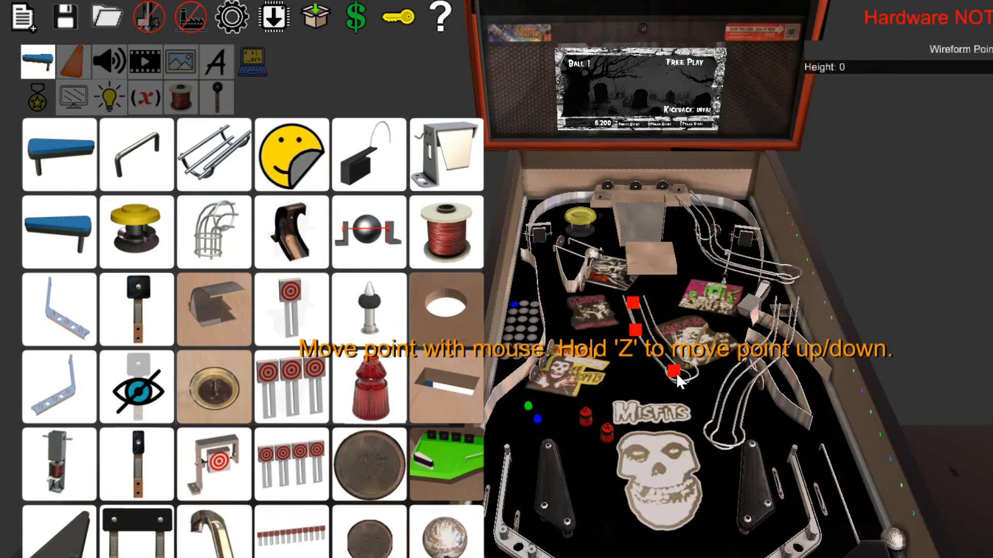
right_click(675, 373)
left_click_drag(689, 437, 618, 537)
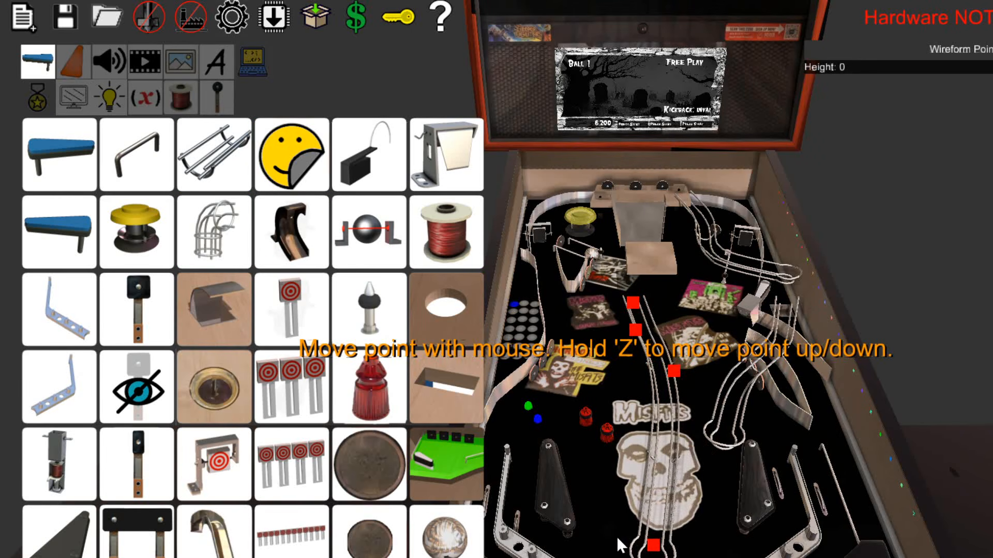
left_click(707, 490)
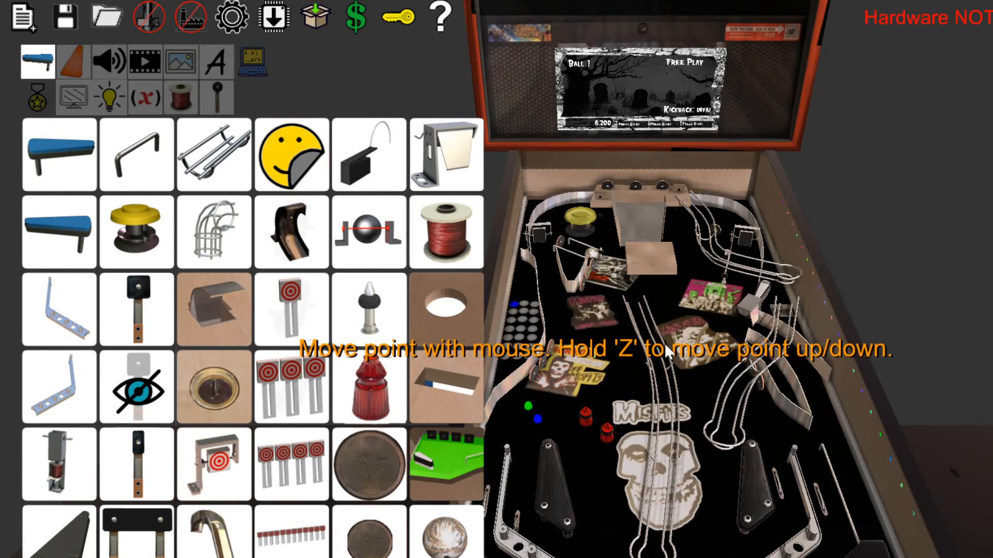
Lift the new central wireform ramp above the playfield so its upper end reaches the raised wood section.
left_click(655, 331)
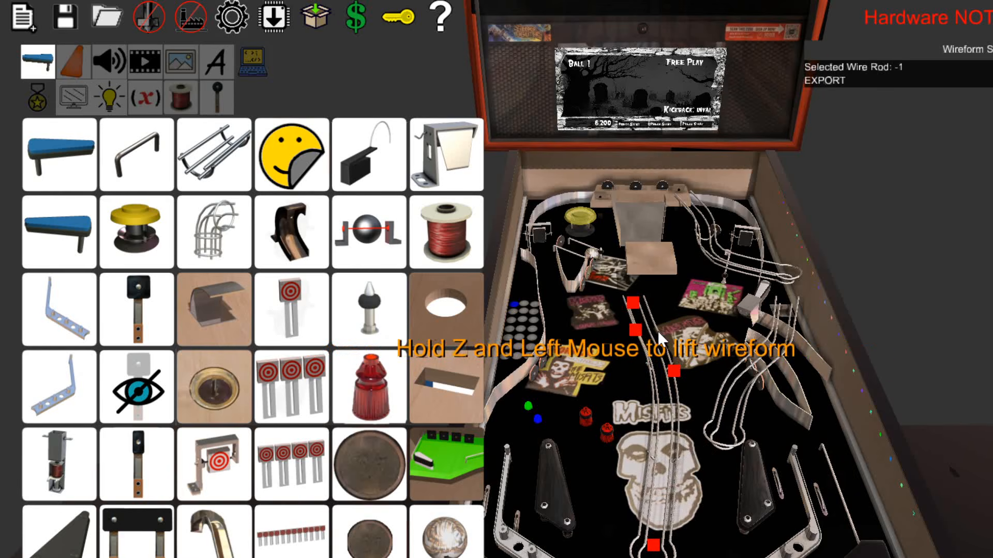
key("z")
left_click_drag(657, 331, 686, 277)
left_click(690, 290)
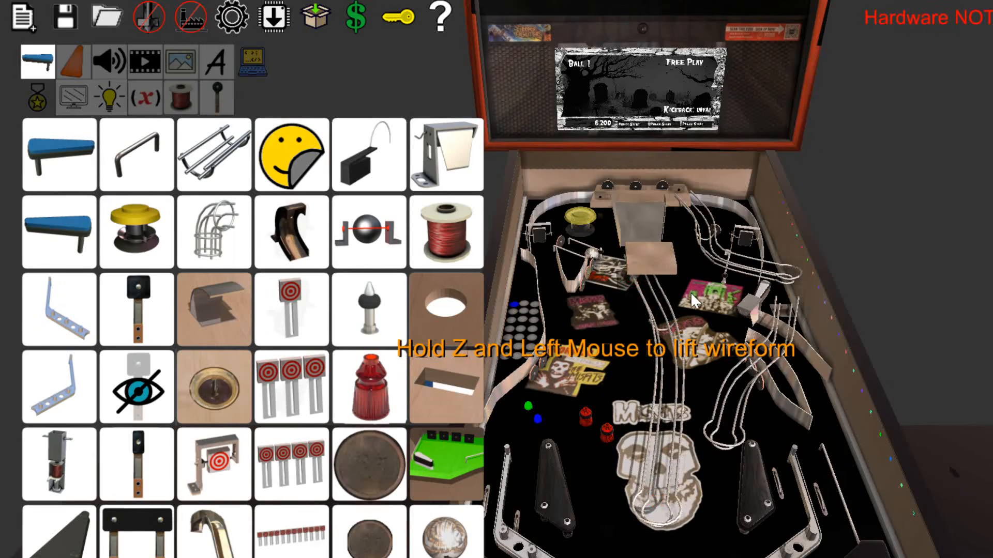
Move the lower end point of the central wireform ramp to the left edge of the Misfits skull.
right_click_drag(690, 292, 689, 316)
scroll(698, 362, "up", 3)
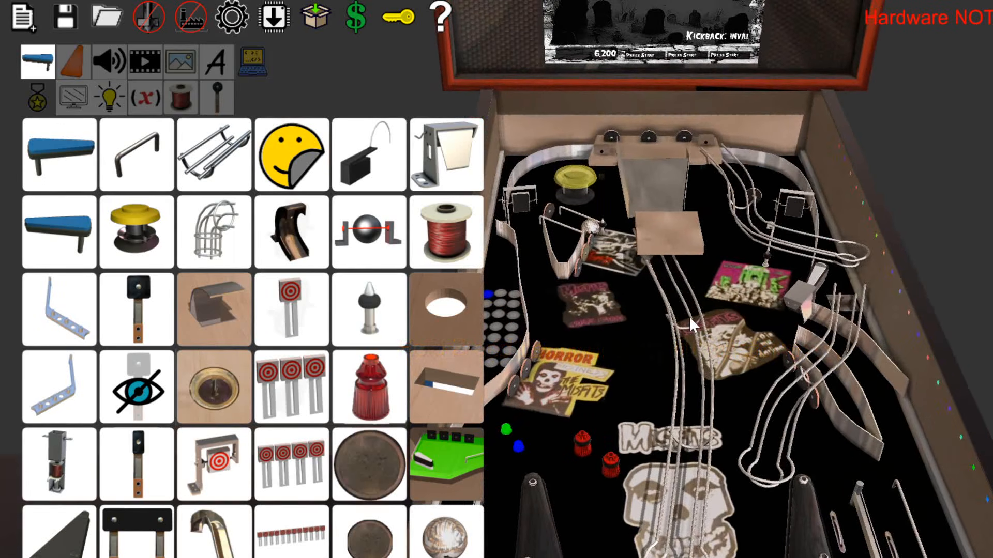
left_click(690, 316)
left_click(704, 548)
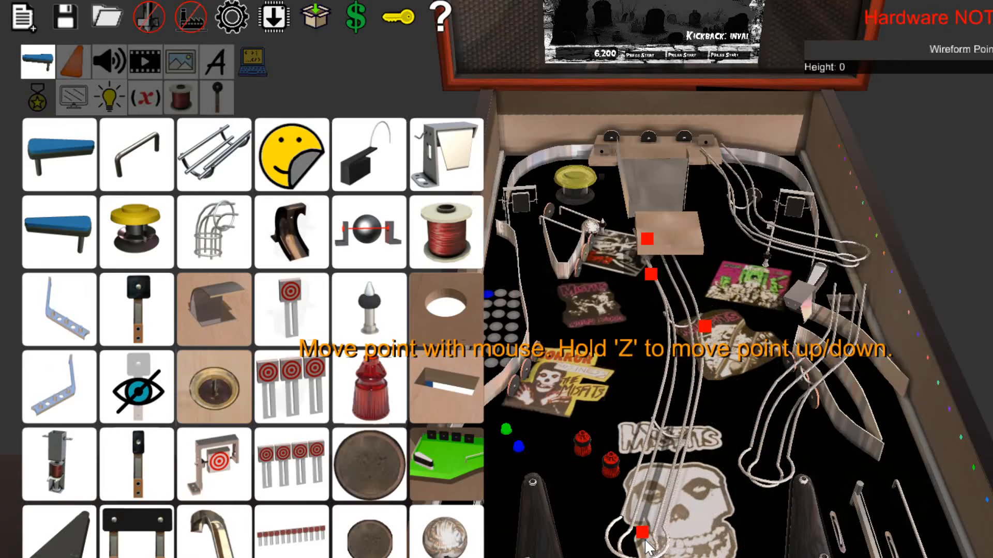
left_click(645, 540)
Add a wireform ball cage over the purple decal on the left playfield, rotate it and set its height to 3.
left_click_drag(228, 253, 585, 334)
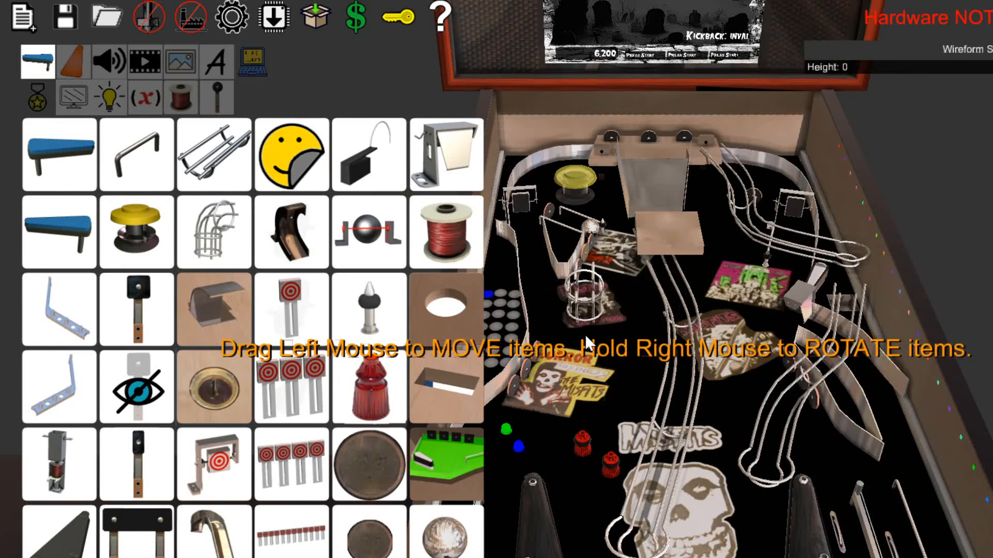
right_click_drag(600, 270, 541, 269)
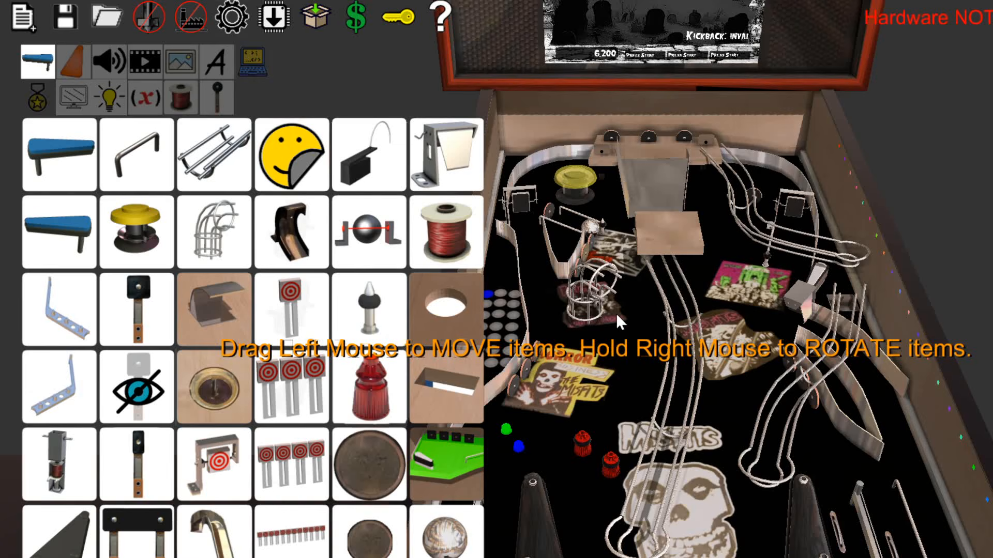
right_click_drag(592, 306, 585, 334)
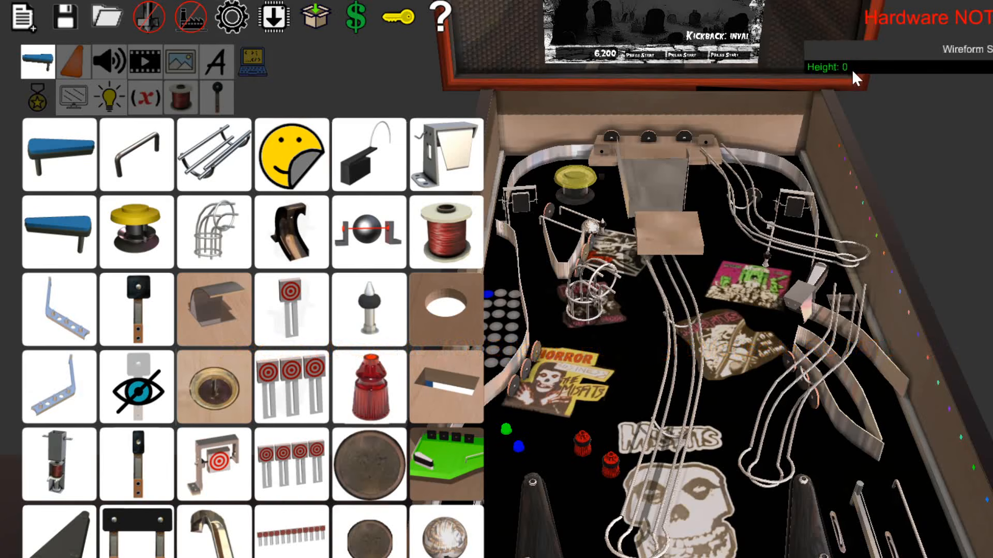
scroll(852, 69, "up", 3)
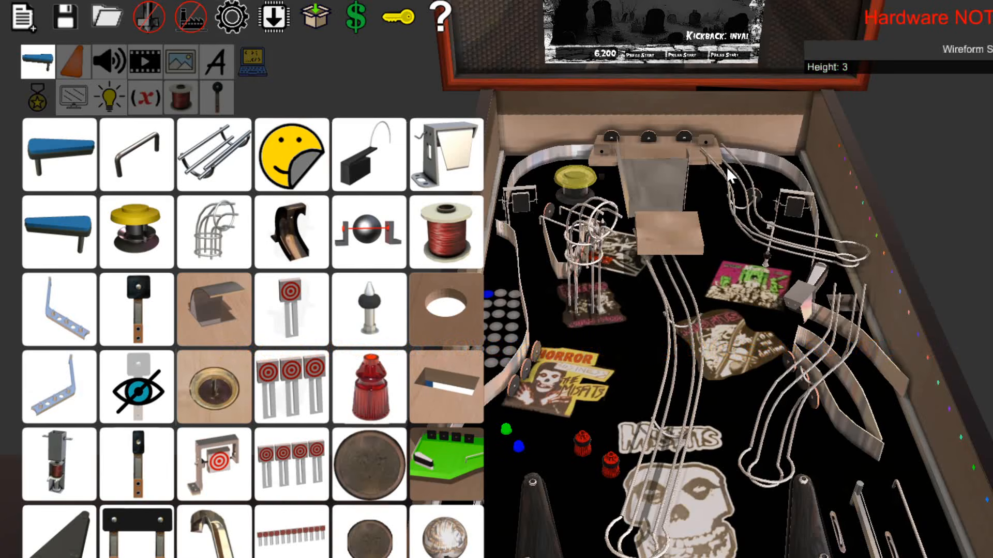
left_click(584, 311)
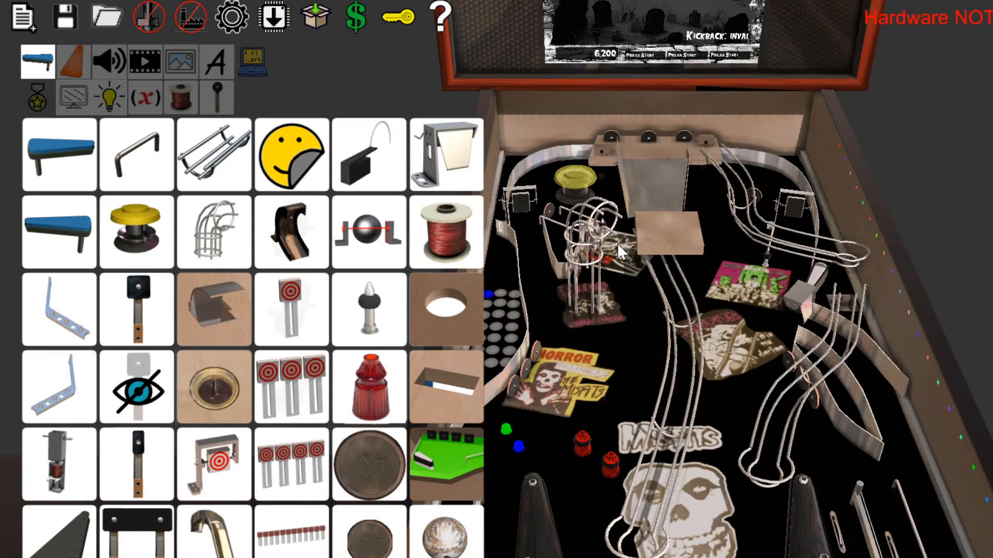
scroll(698, 309, "down", 5)
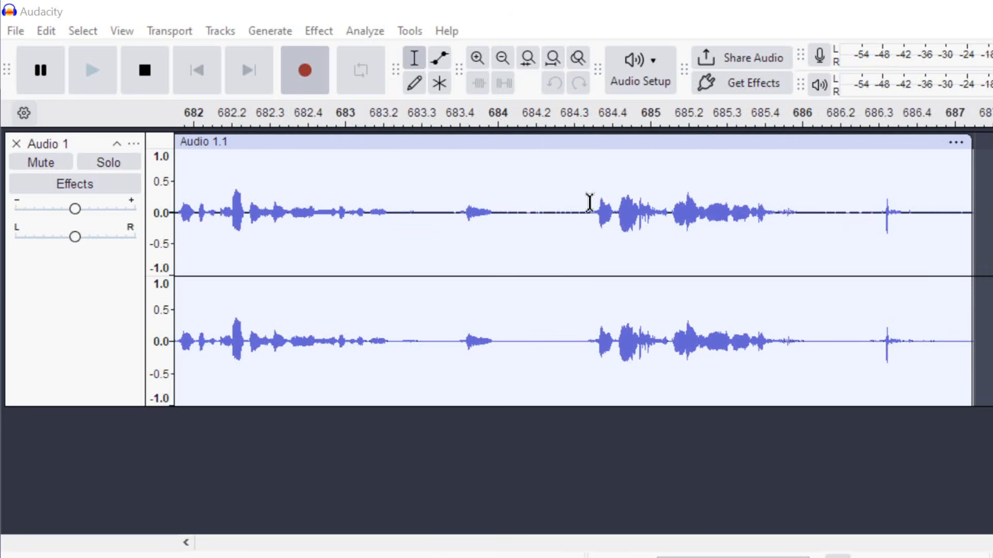
Switch to Audacity and stop the audio recording.
left_click(160, 84)
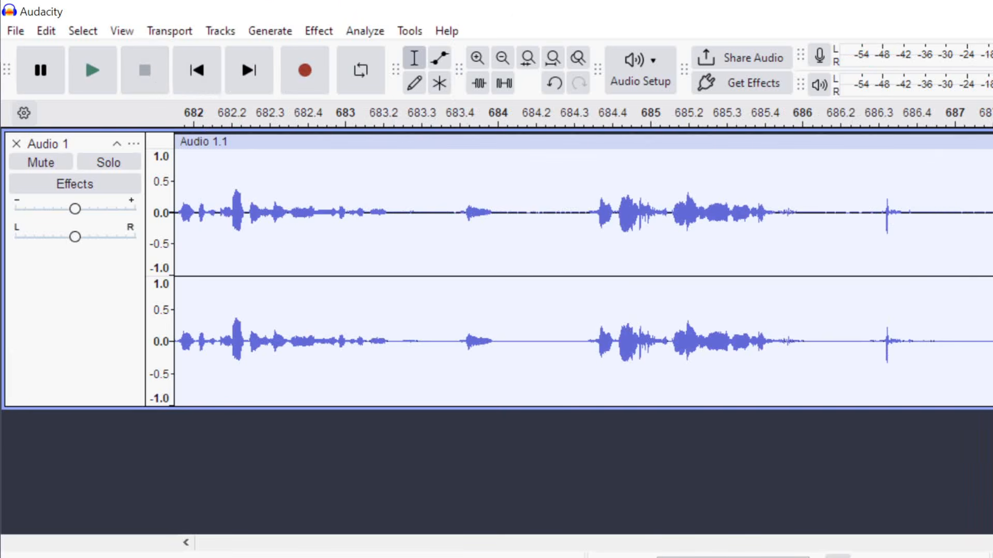